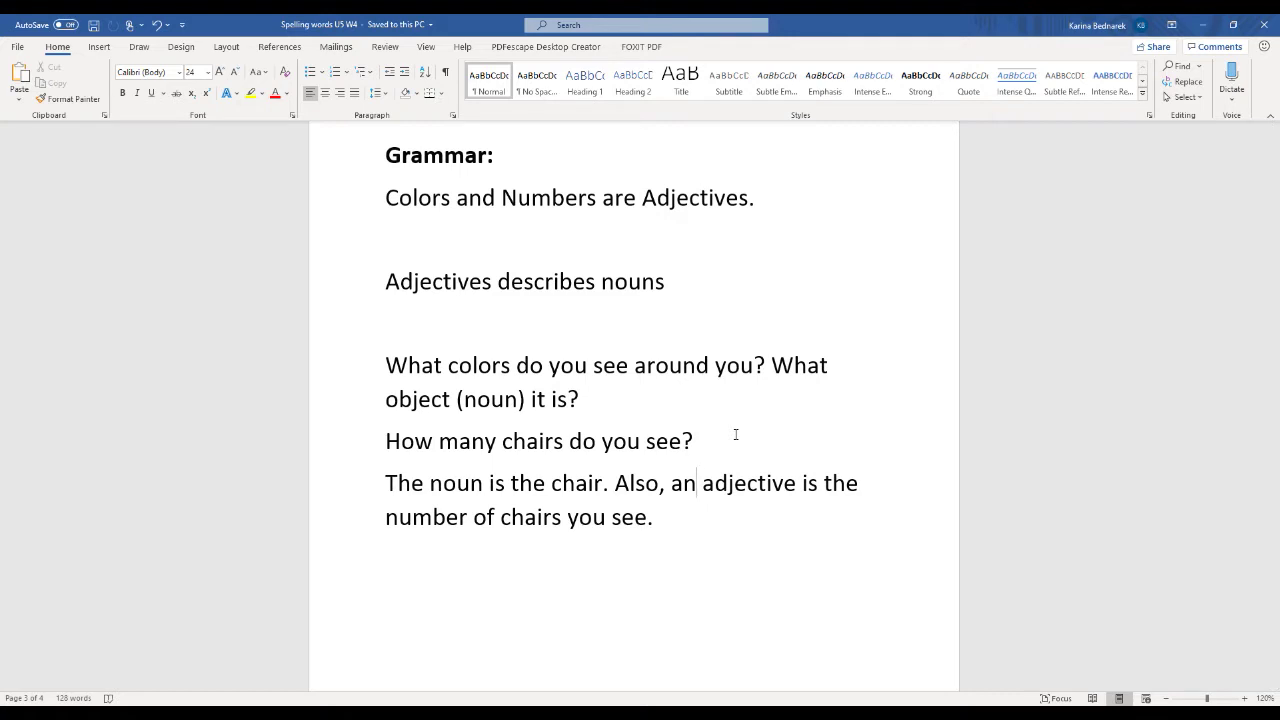
drag(568, 441, 500, 441)
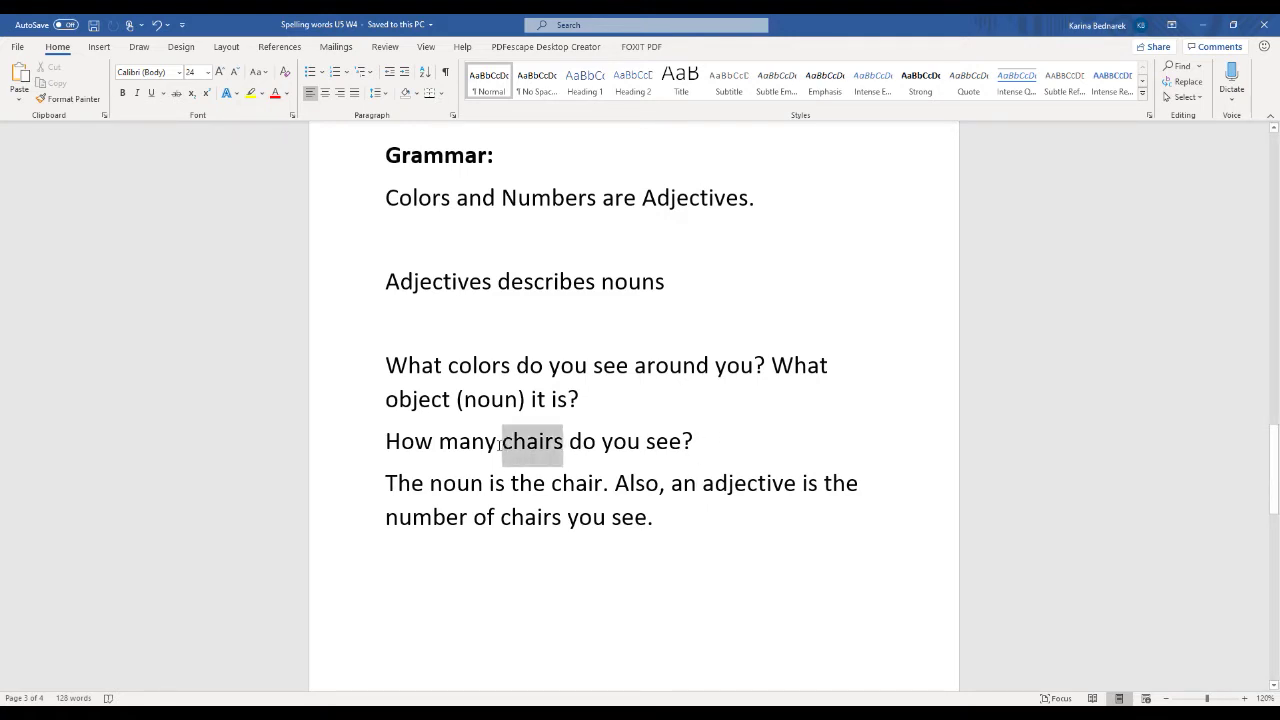
click(709, 537)
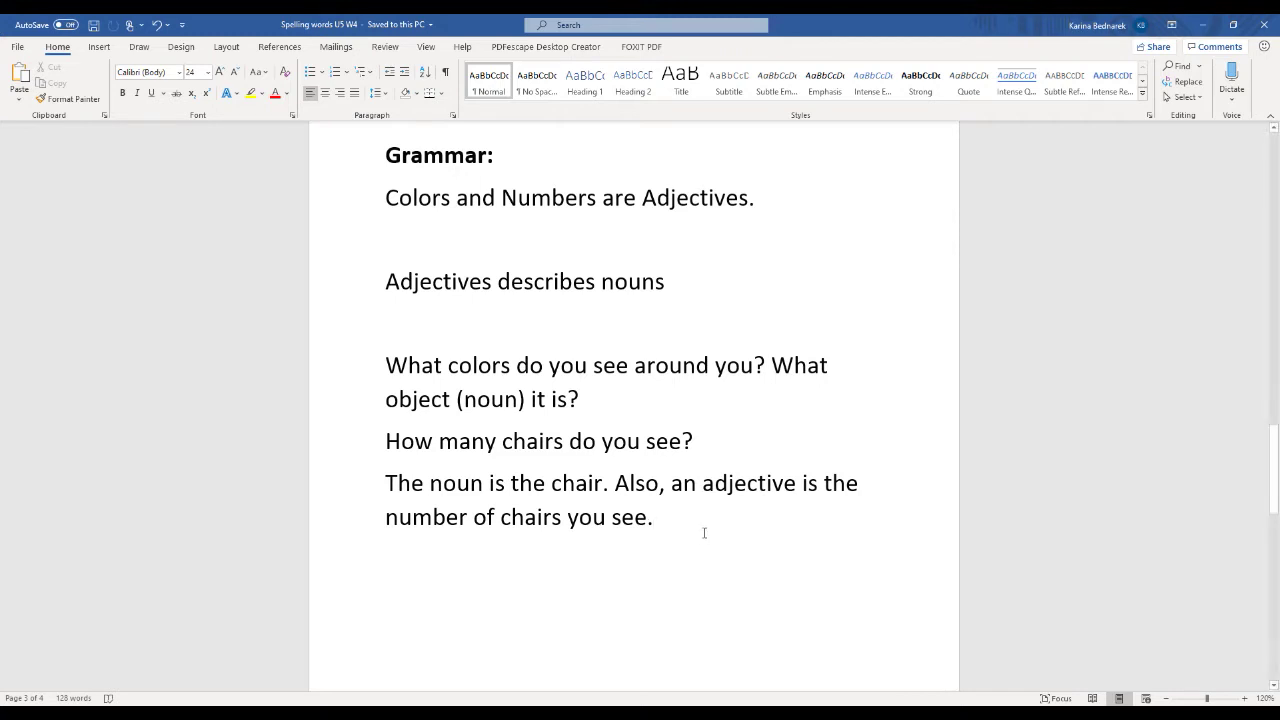
Fill the sky row of the colors table with the adjective "blue" and the sentence "I see a blue sky."
scroll(704, 533, down, 6)
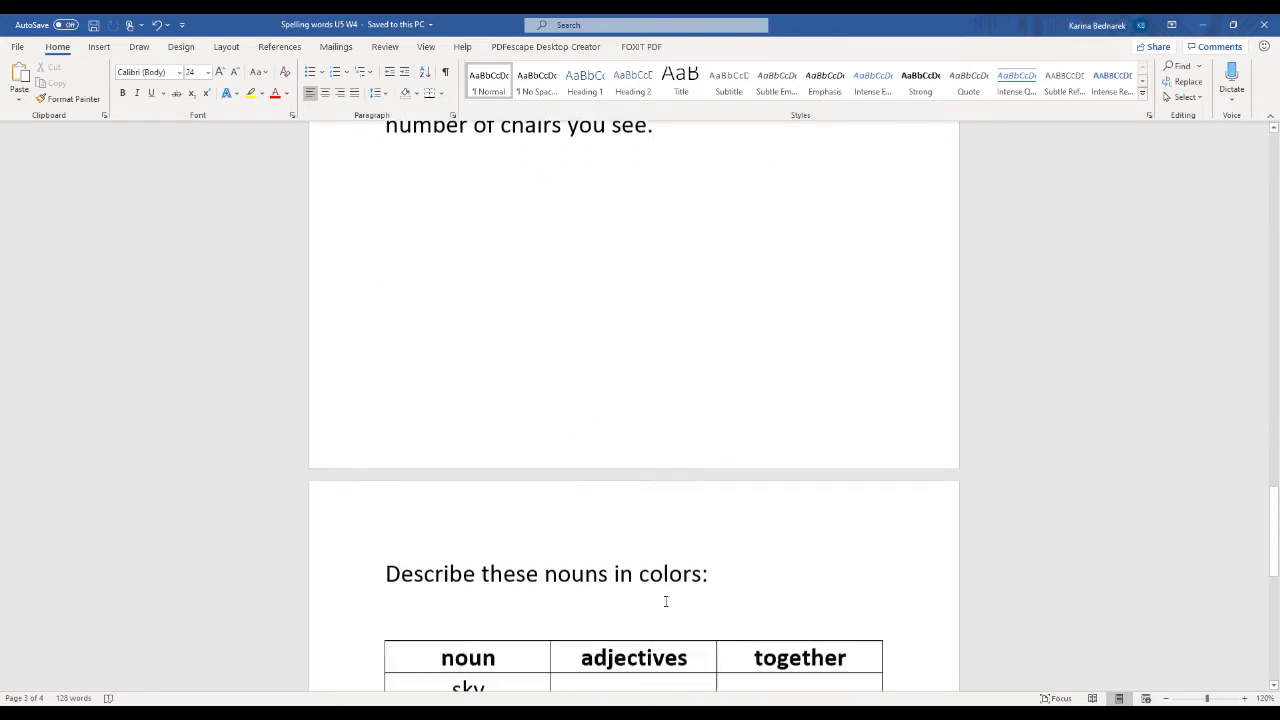
scroll(666, 600, up, 1)
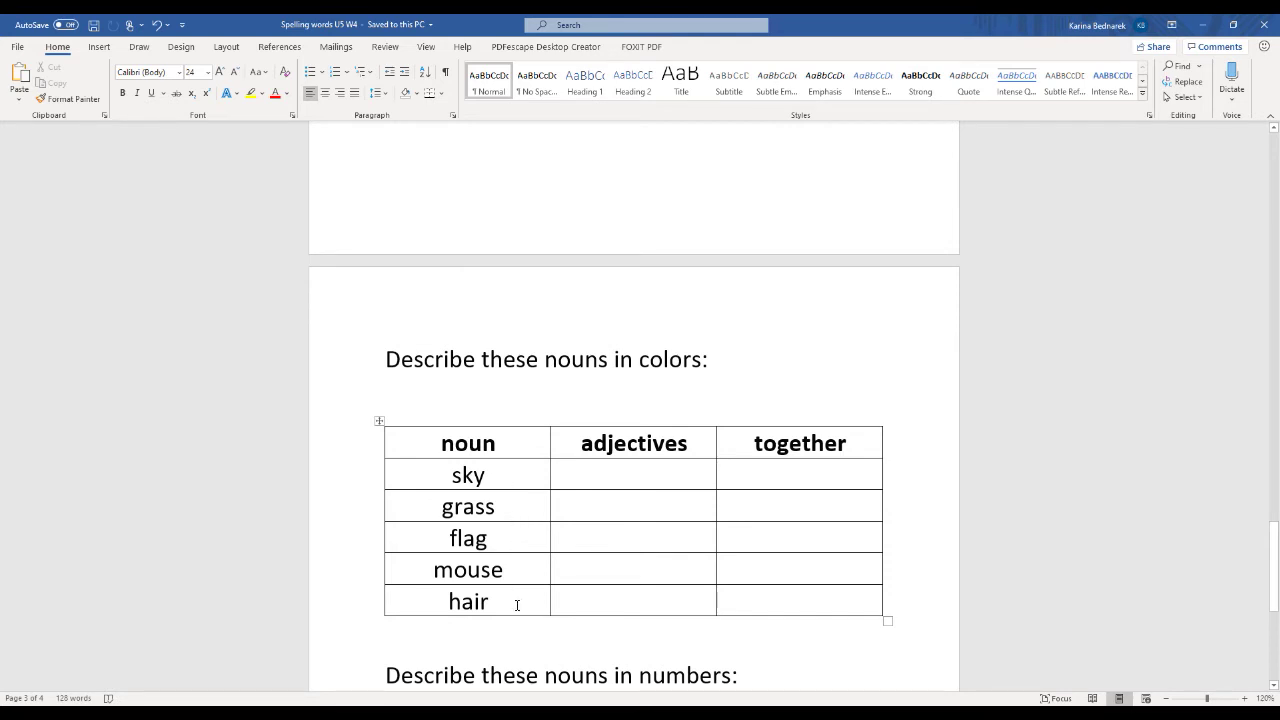
click(606, 477)
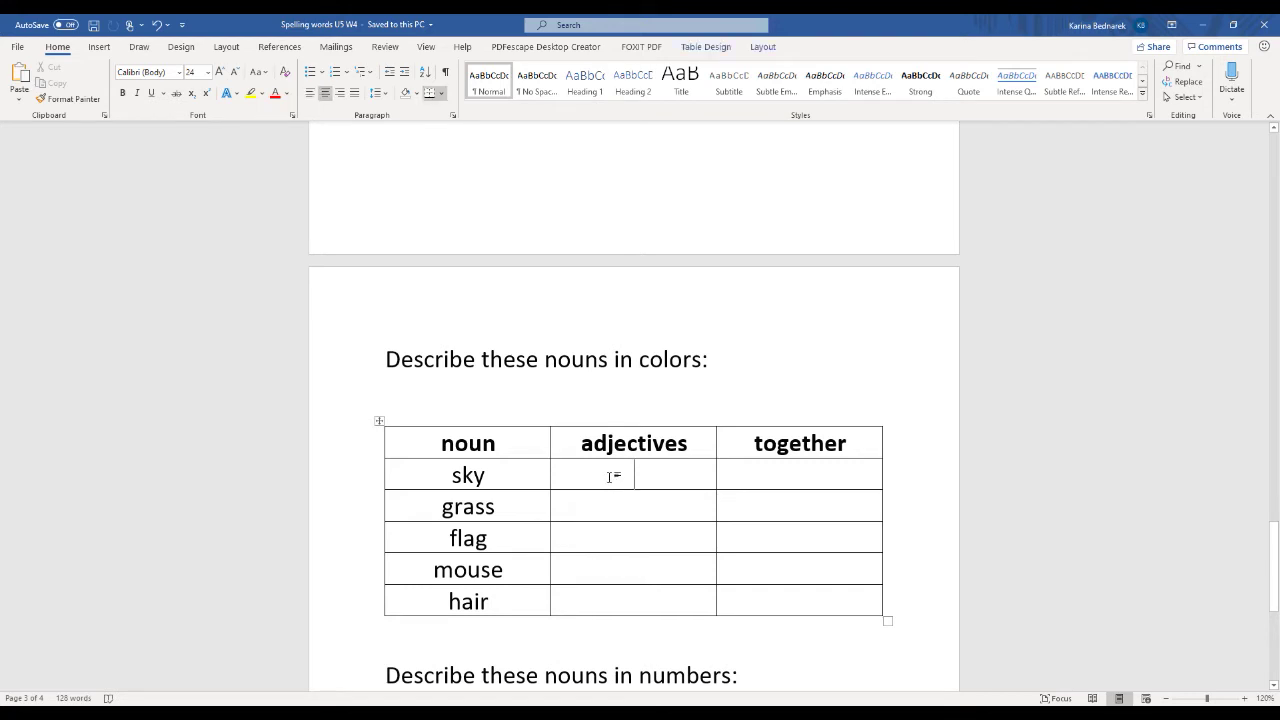
text(blue)
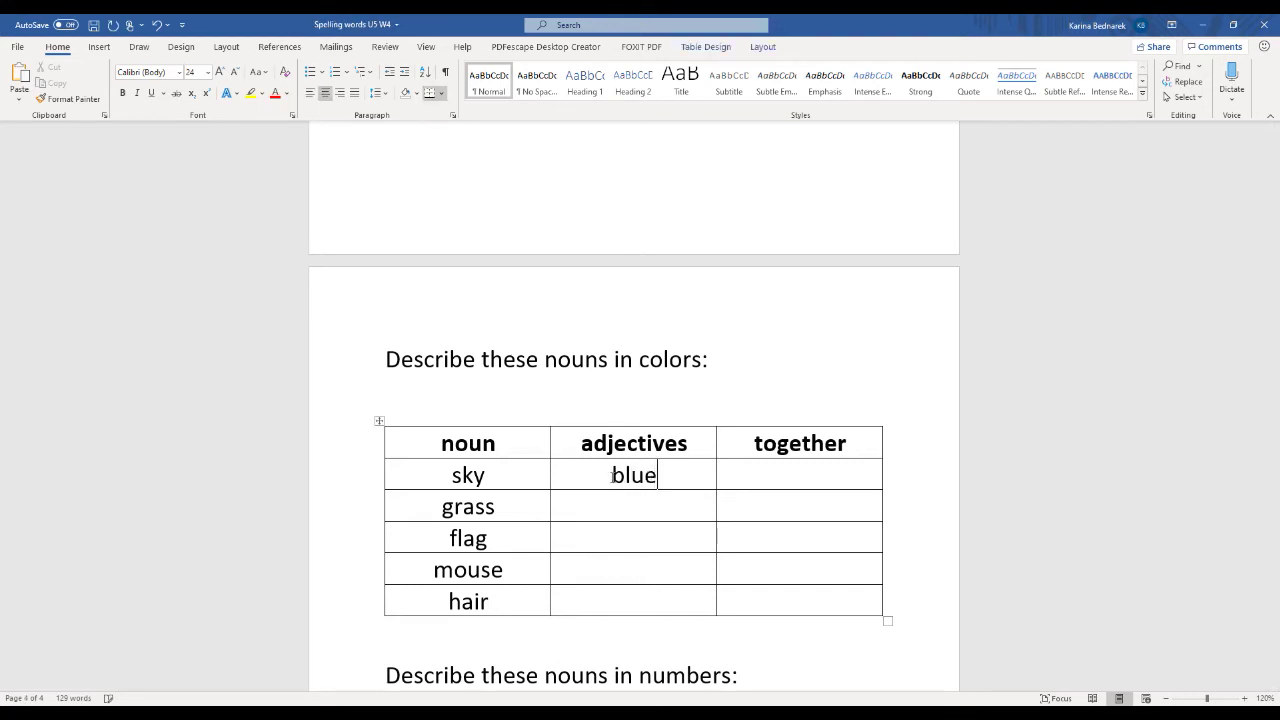
key(Tab)
text(l see a blue s)
text(ky.)
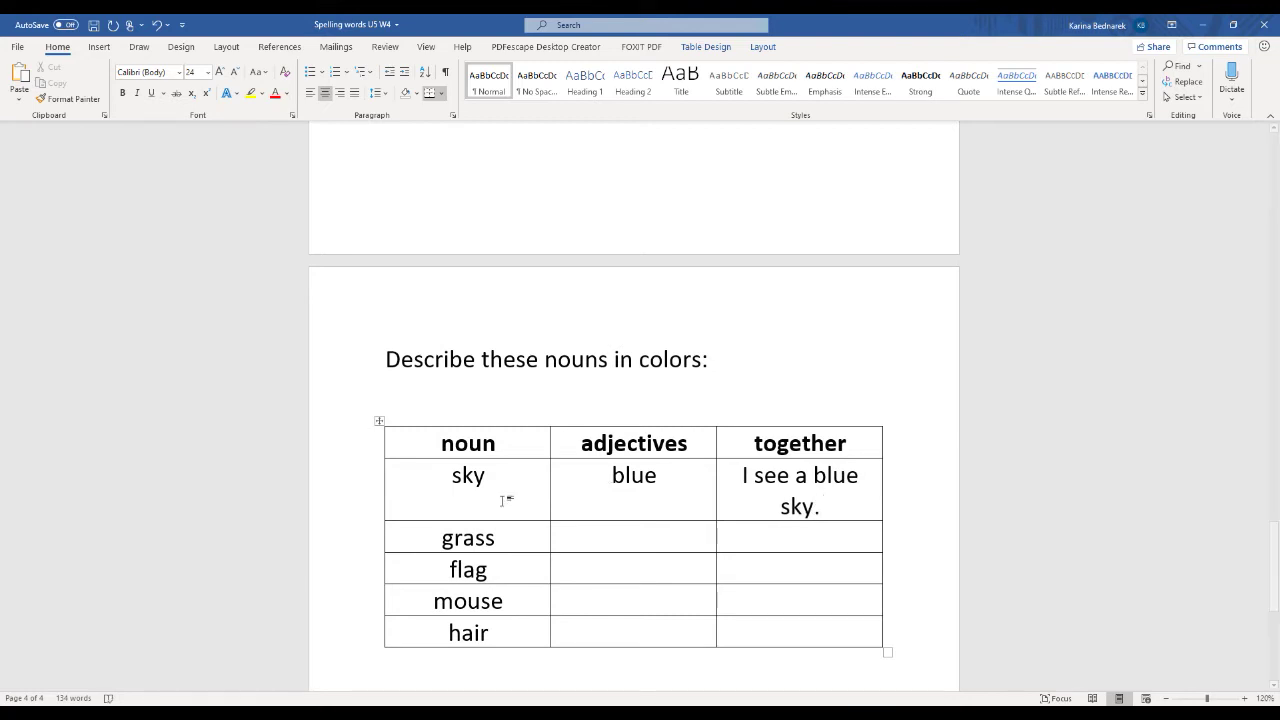
Fill the grass row with the adjective "green" and the sentence "I walk on a green grass."
click(630, 545)
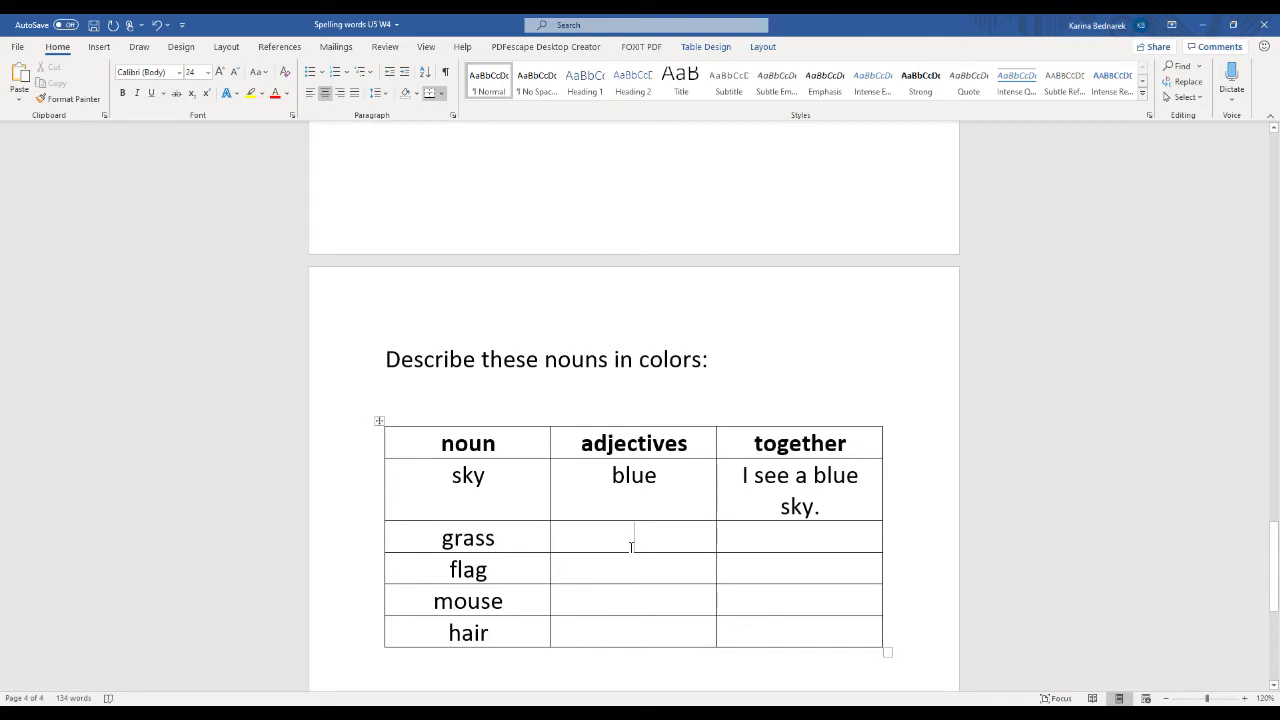
text(green)
key(Tab)
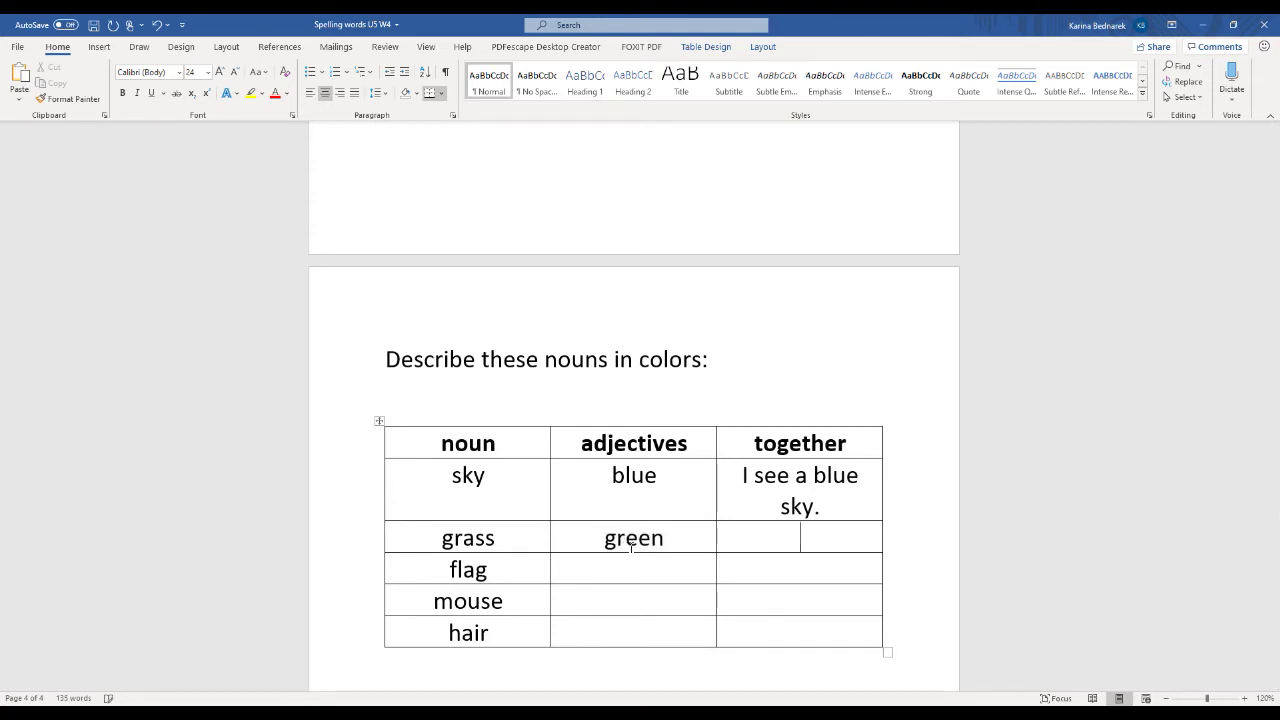
text(I walk on a green grass)
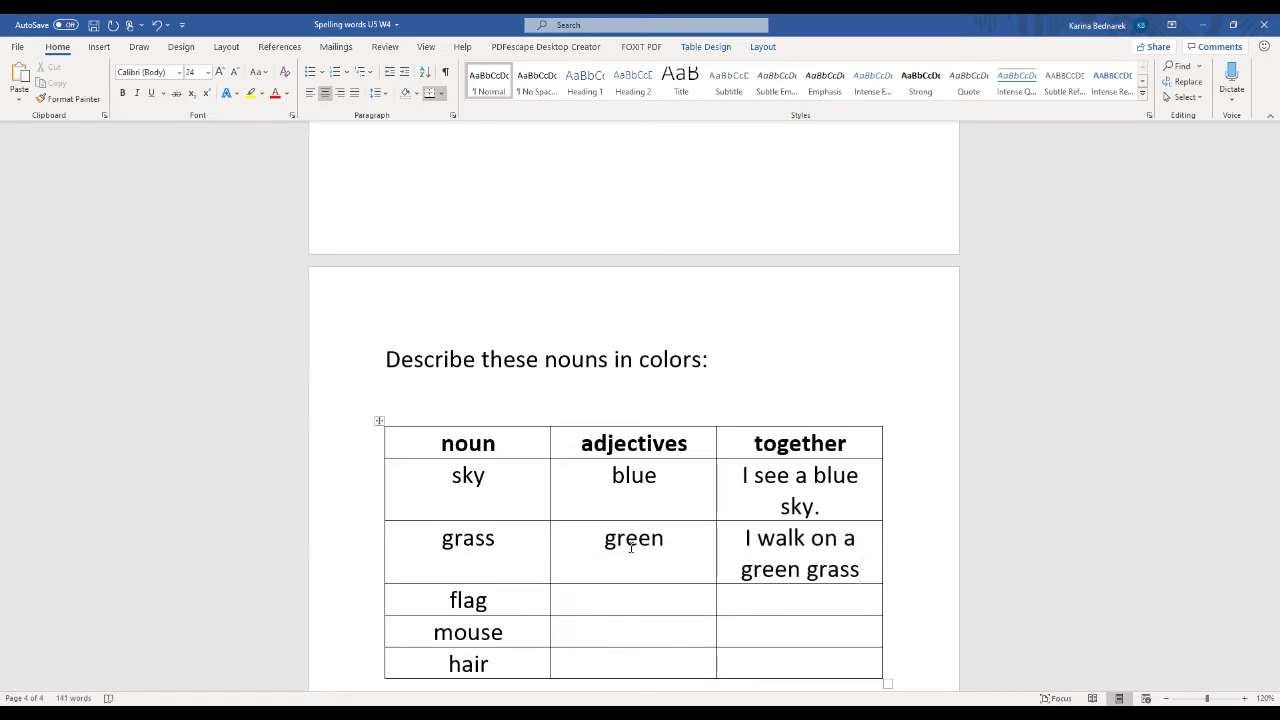
text(.)
Fill the flag row with "red, white, and blue" and the sentence "On my desk I have a red, white and blue flag."
scroll(631, 548, down, 1)
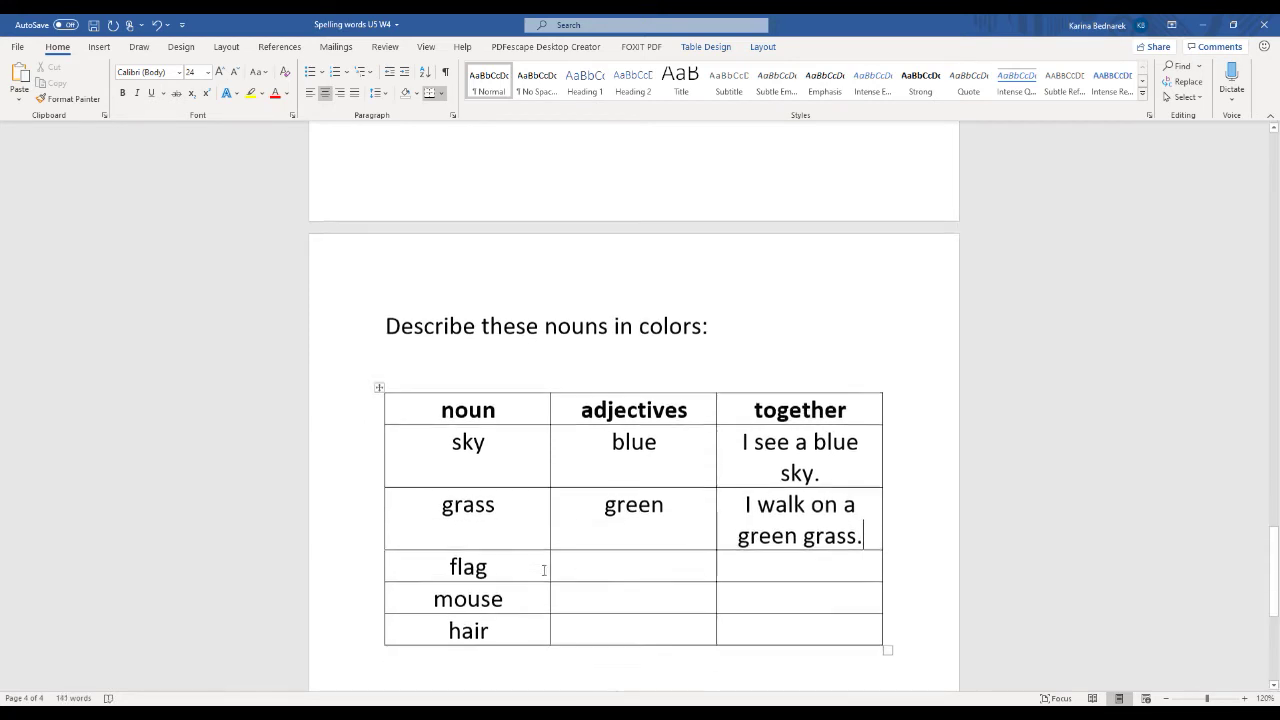
click(601, 559)
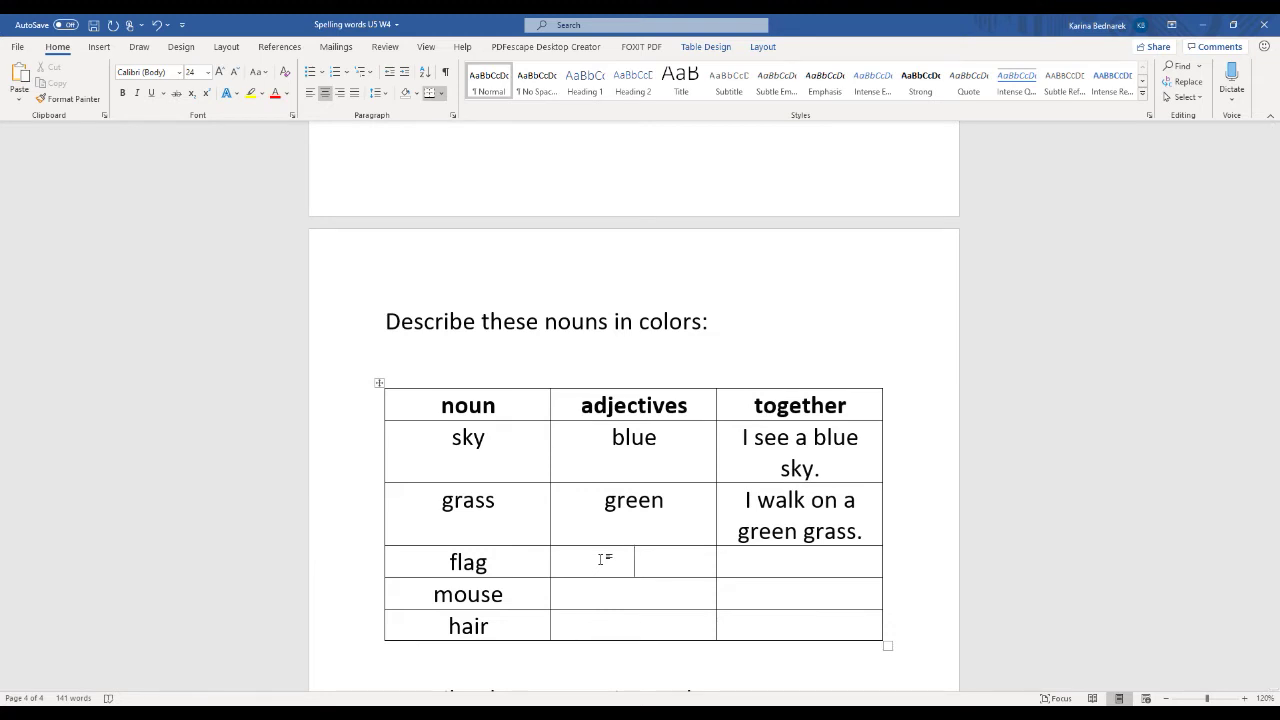
text(red, white, and blue)
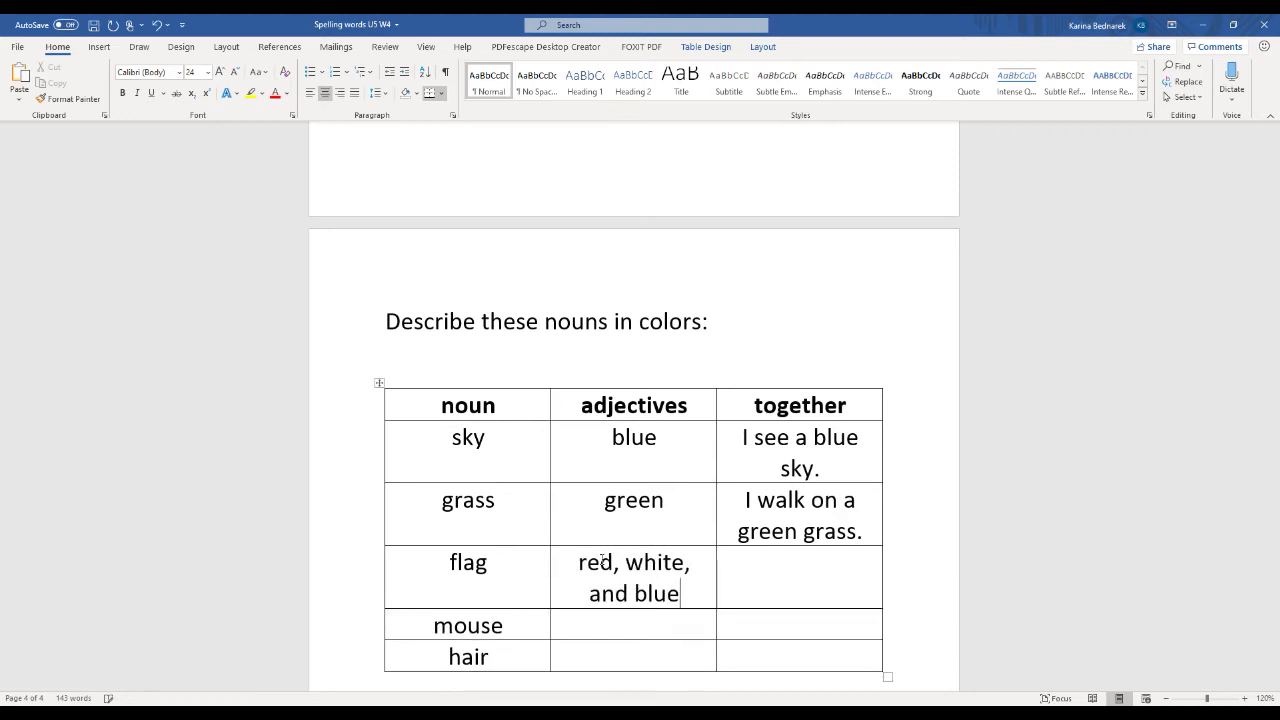
key(Tab)
text(On my desk I have a red)
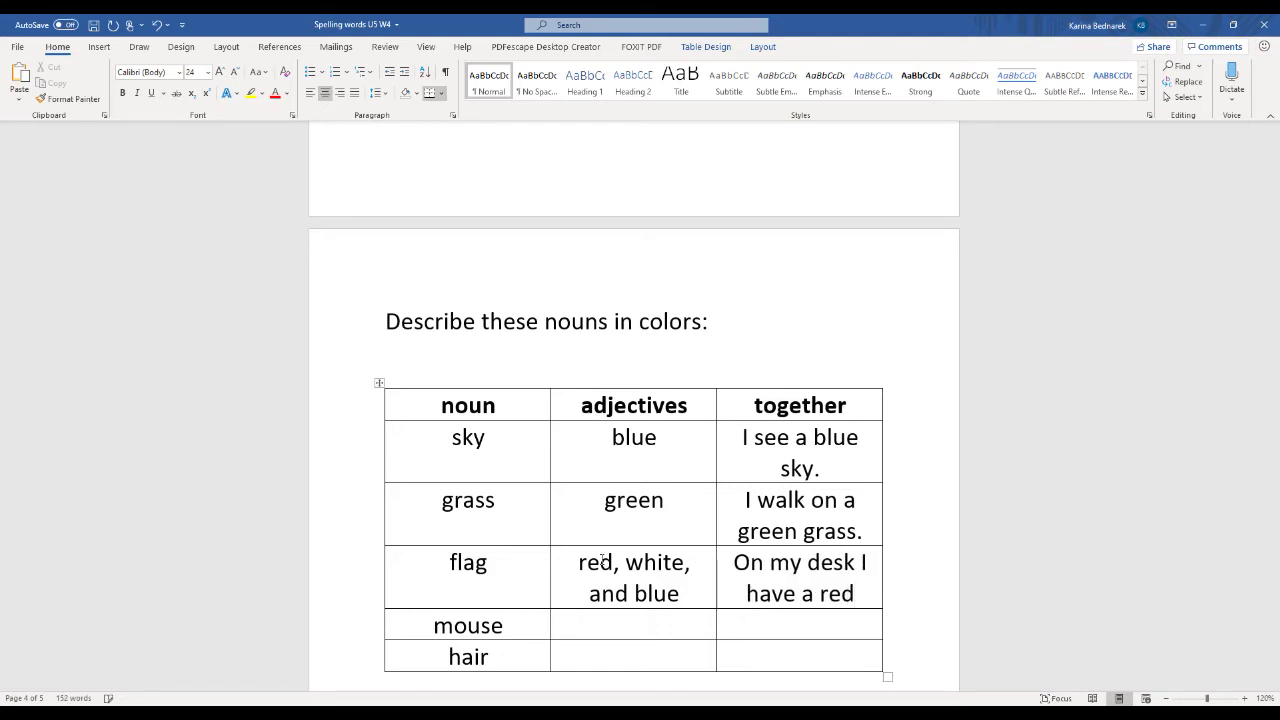
text(,white and b)
key(BackSpace)
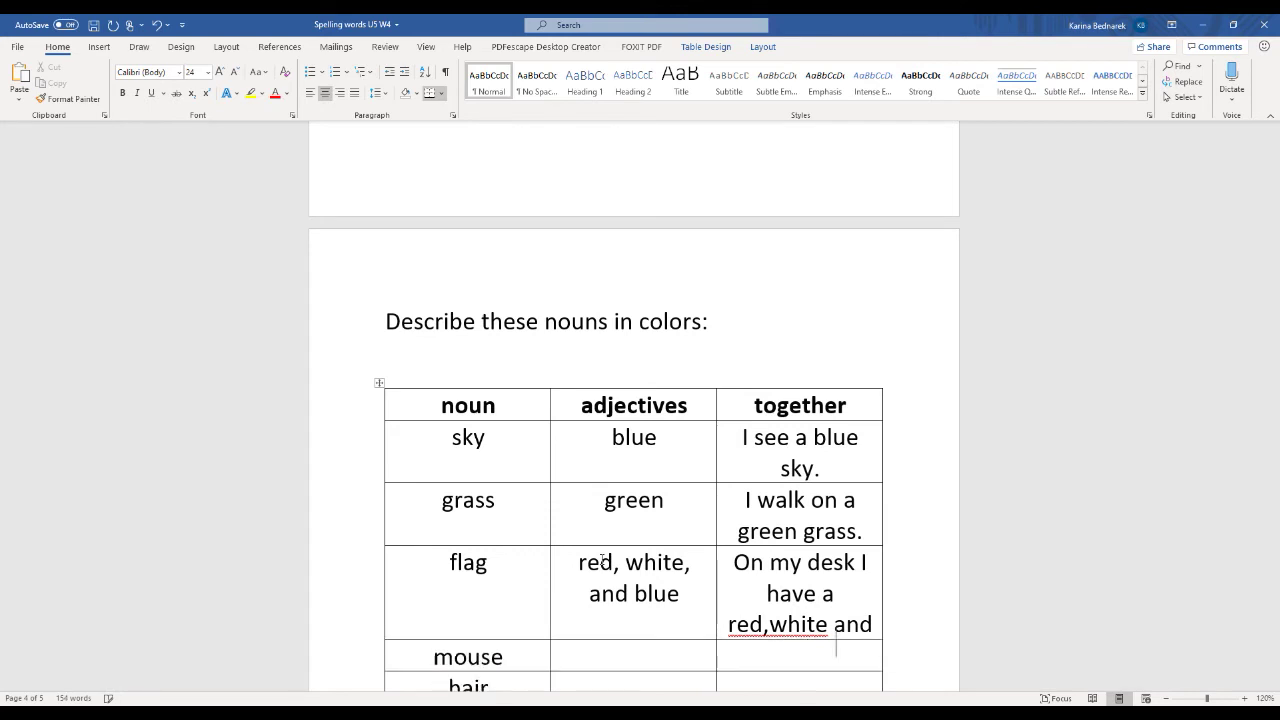
text(blue flad)
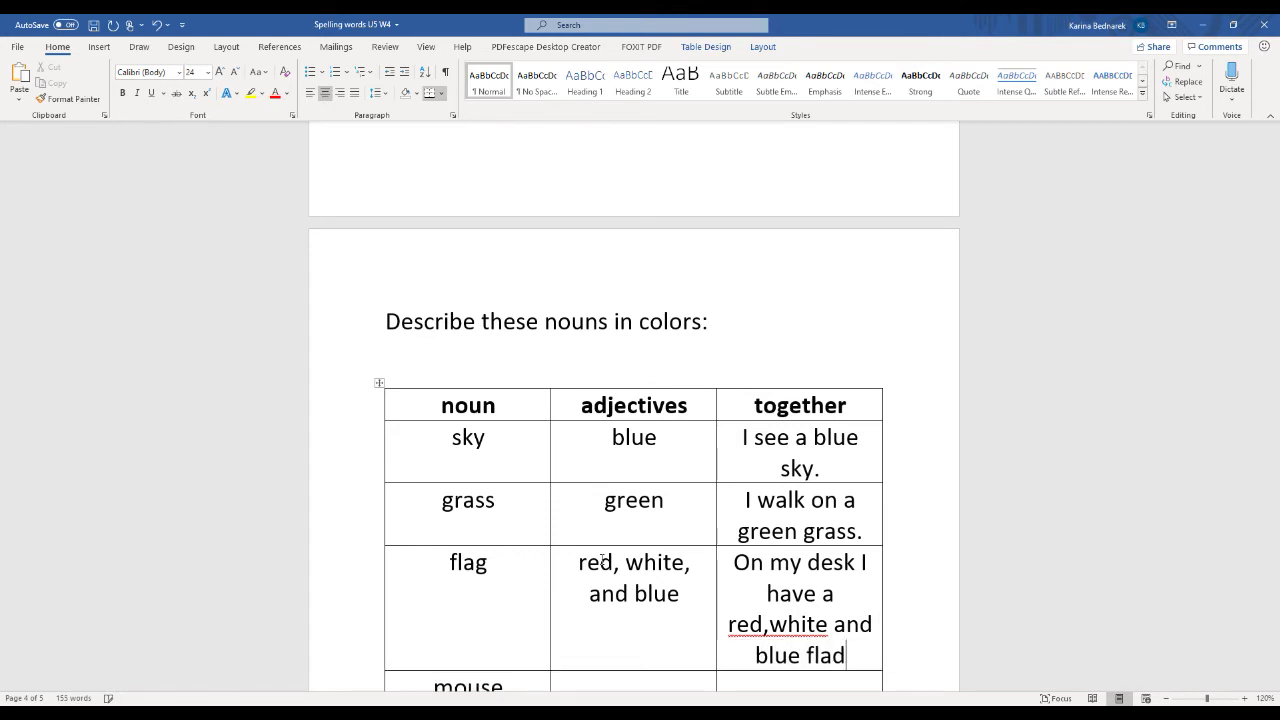
key(BackSpace)
text(g.)
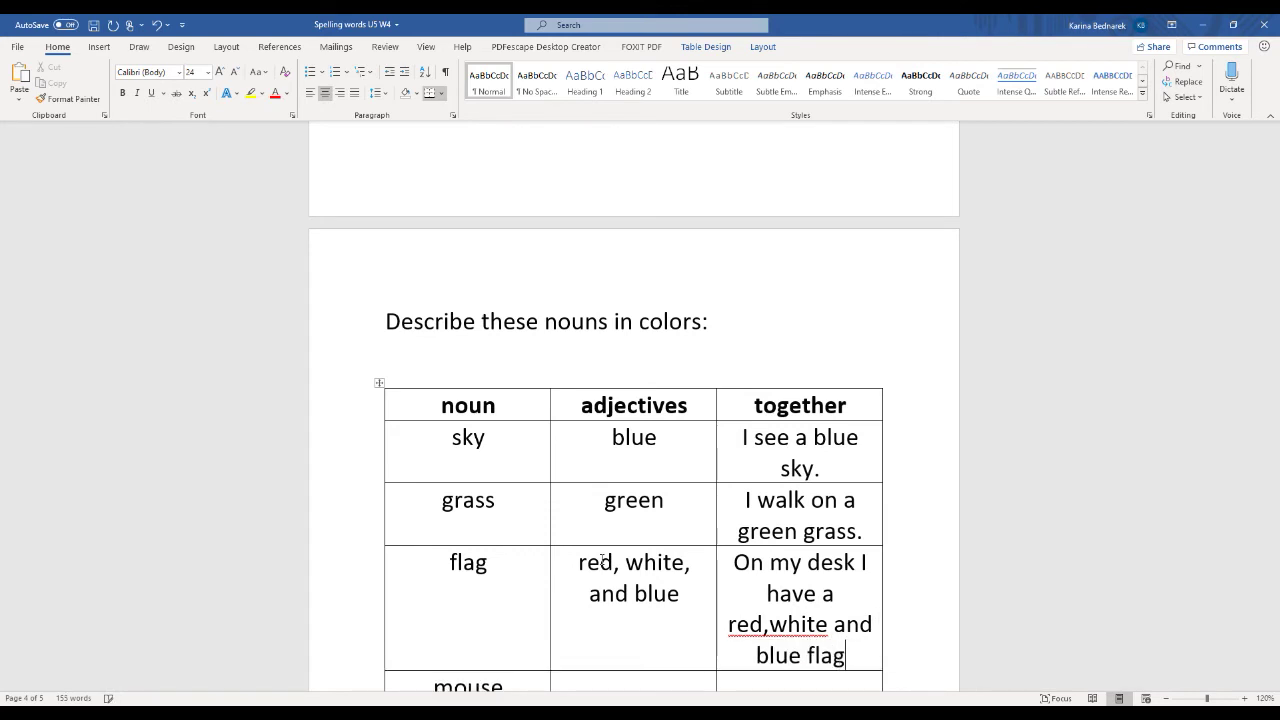
double_click(798, 624)
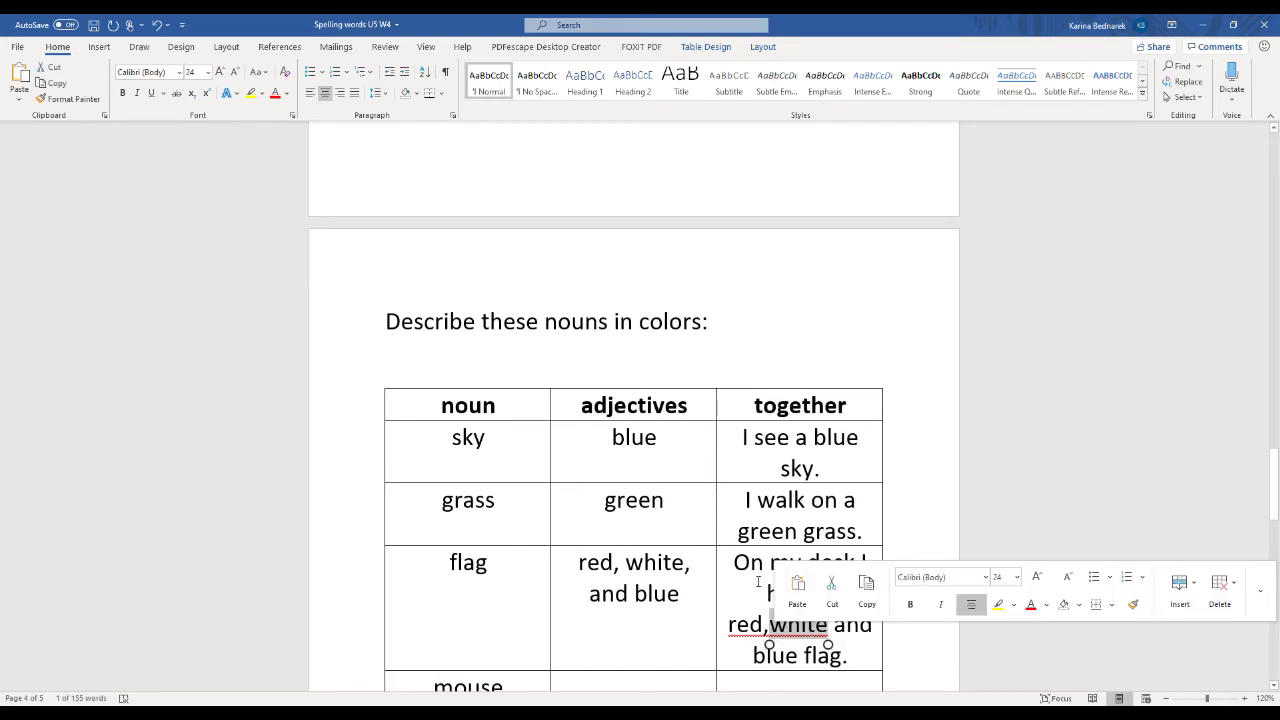
click(765, 625)
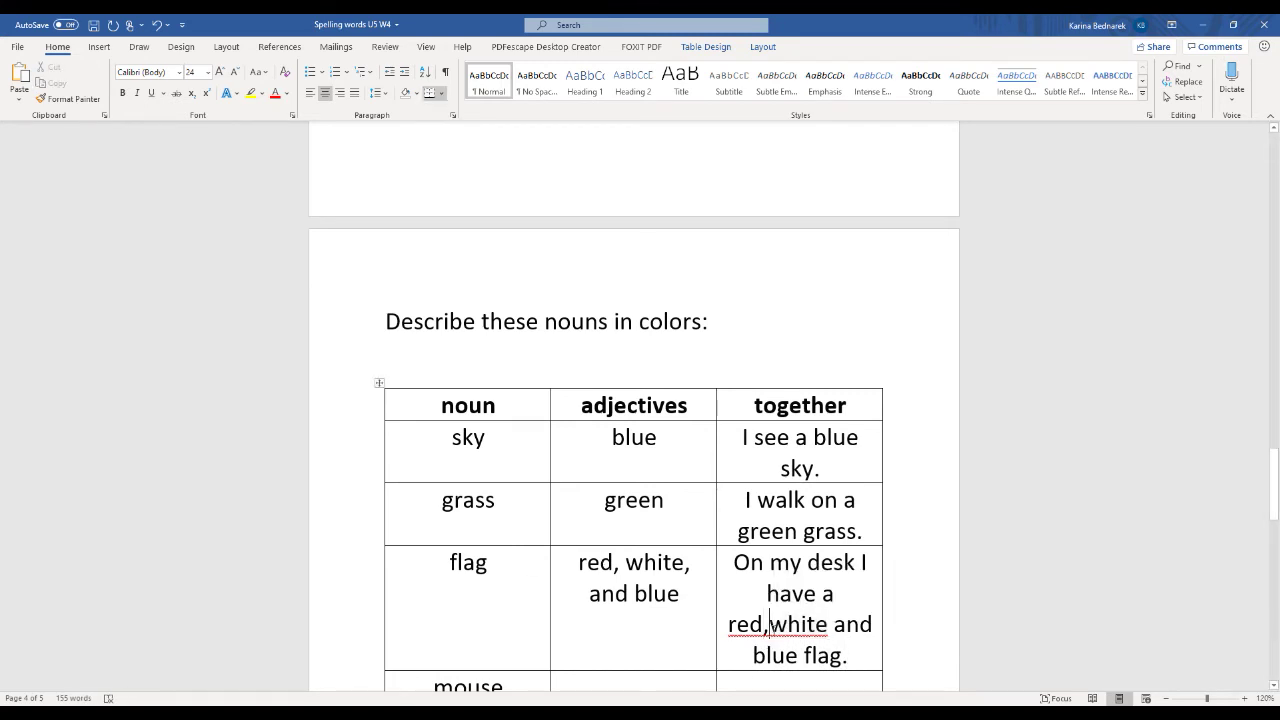
Insert three blank lines between the colors table and the line "Describe these nouns in numbers:"
scroll(676, 599, down, 1)
scroll(676, 599, down, 3)
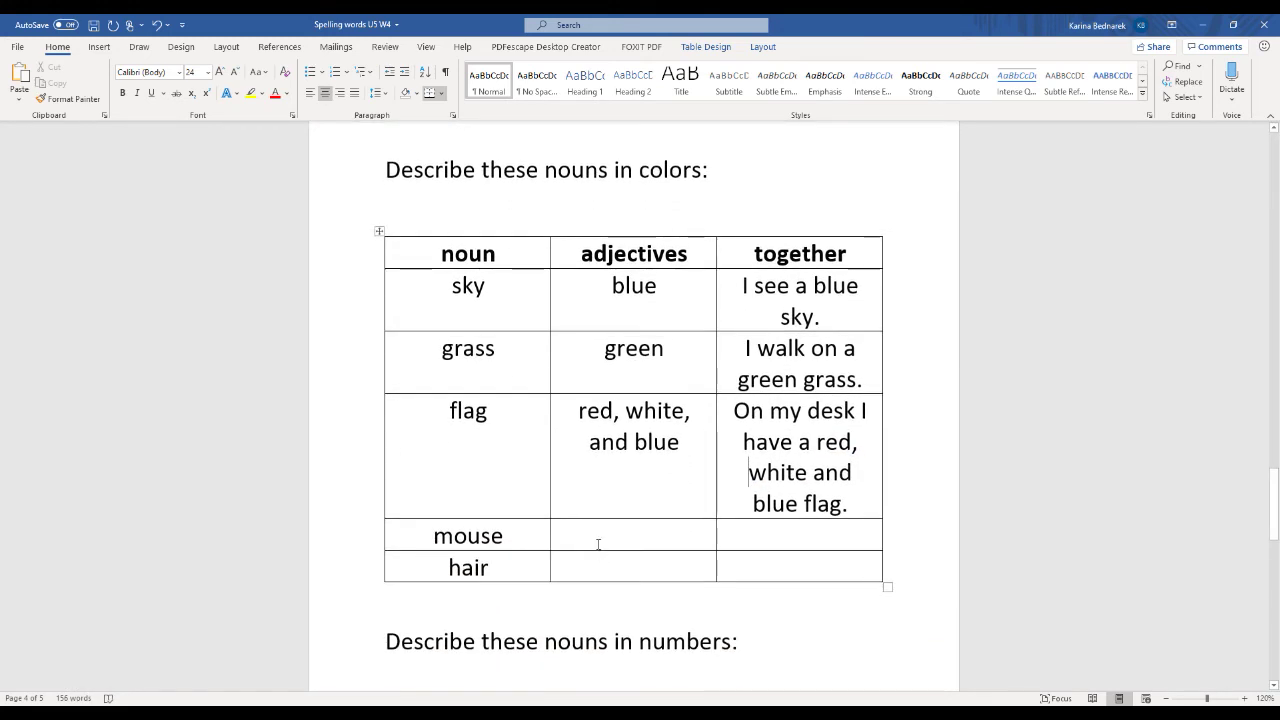
click(614, 600)
key(Return)
key(Return)
key(Return)
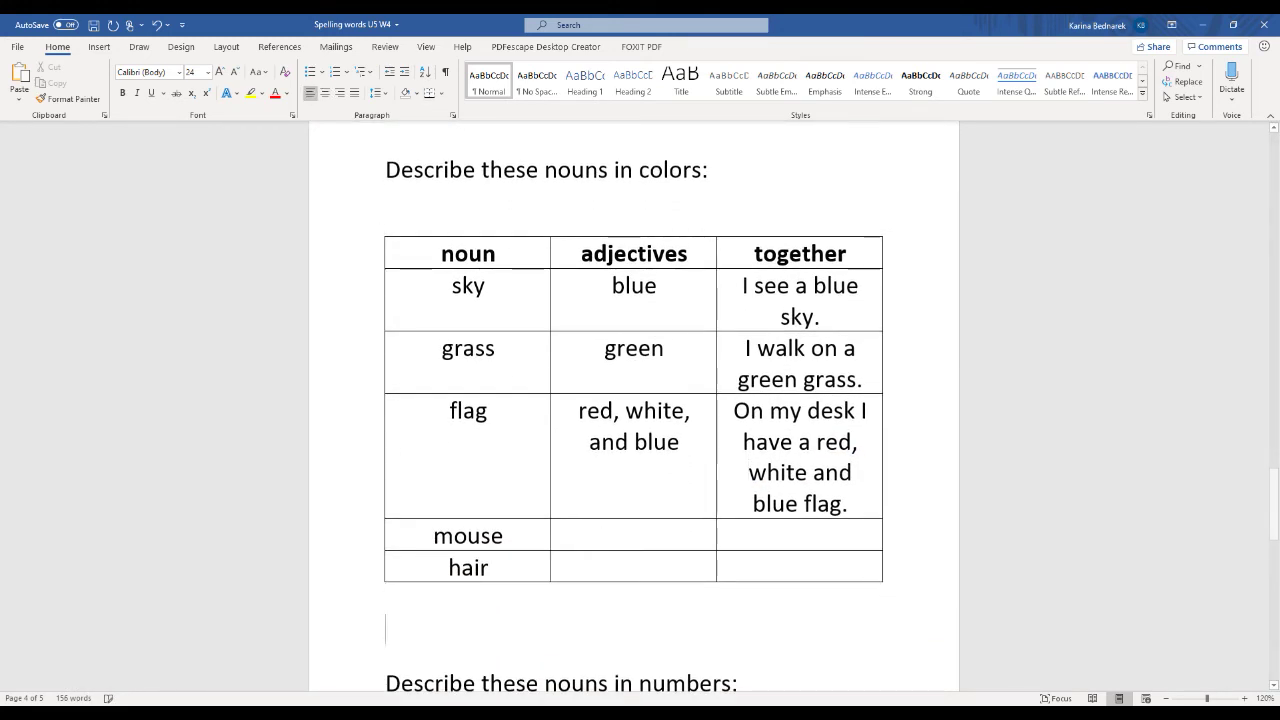
Fill the mouse row with the adjective "gray" and the sentence "I see a gray mouse."
click(614, 469)
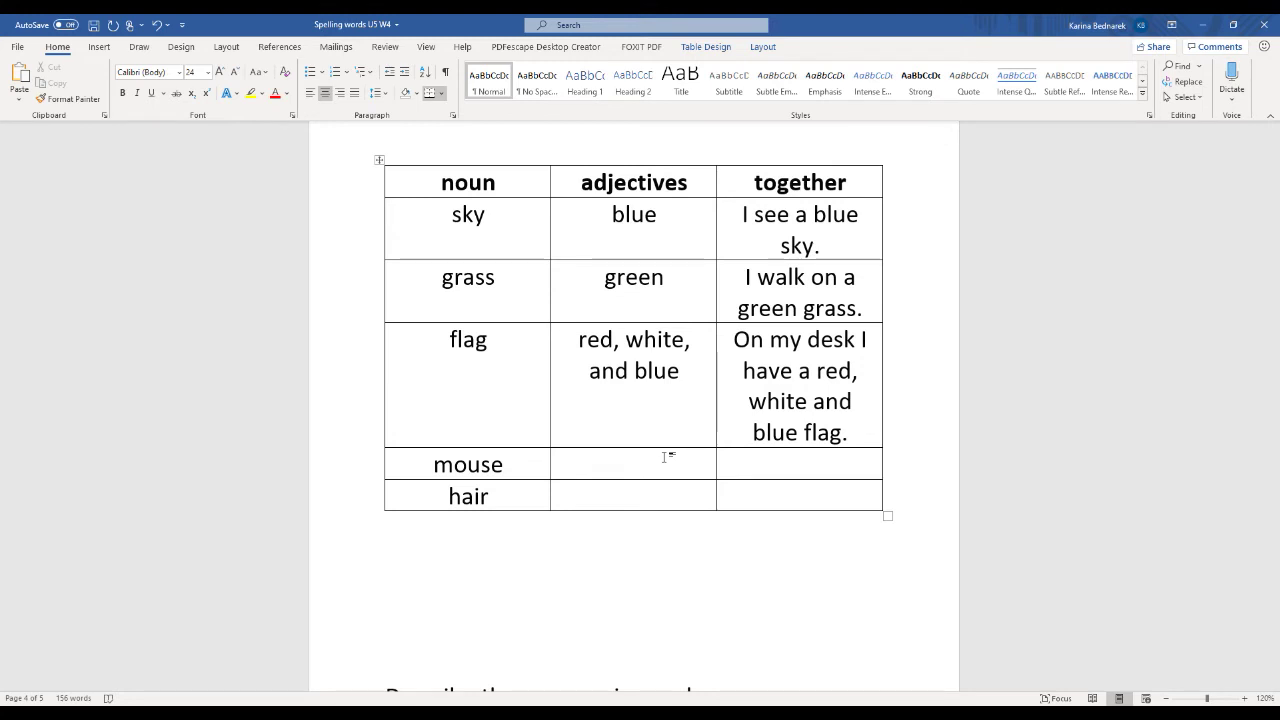
text(gray)
key(Tab)
text(I see a )
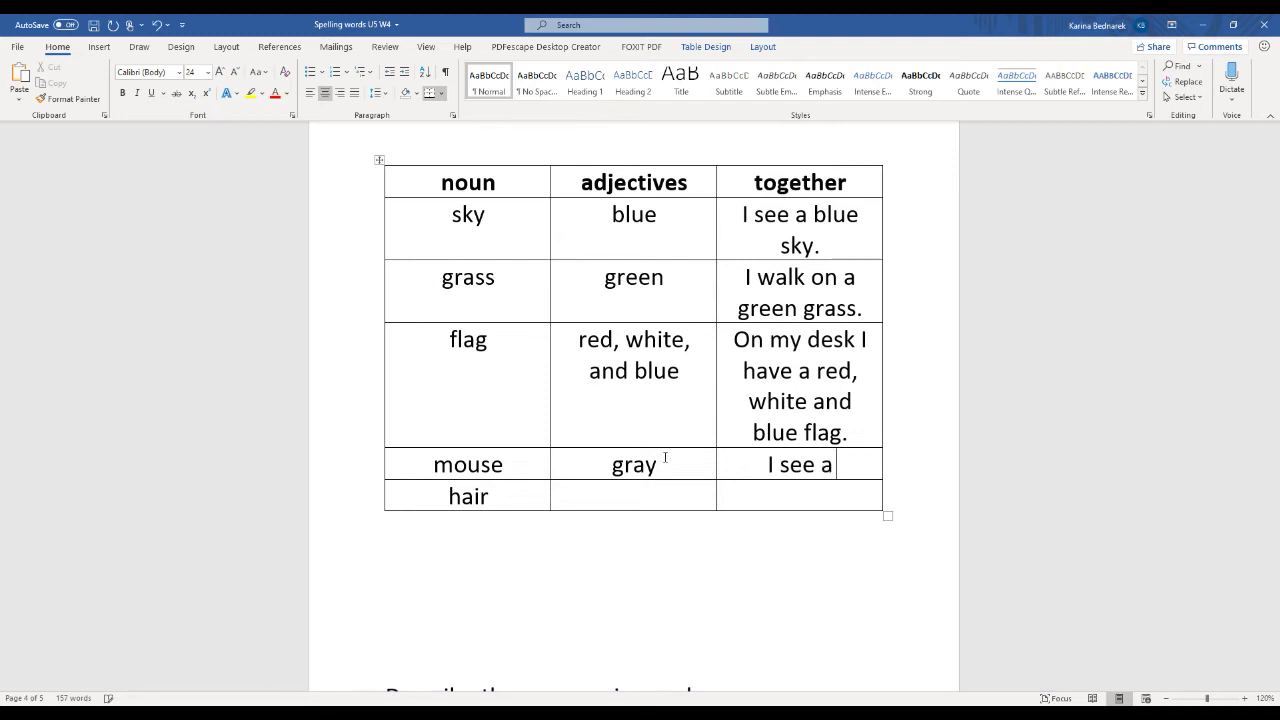
text(gray nou)
key(BackSpace)
key(BackSpace)
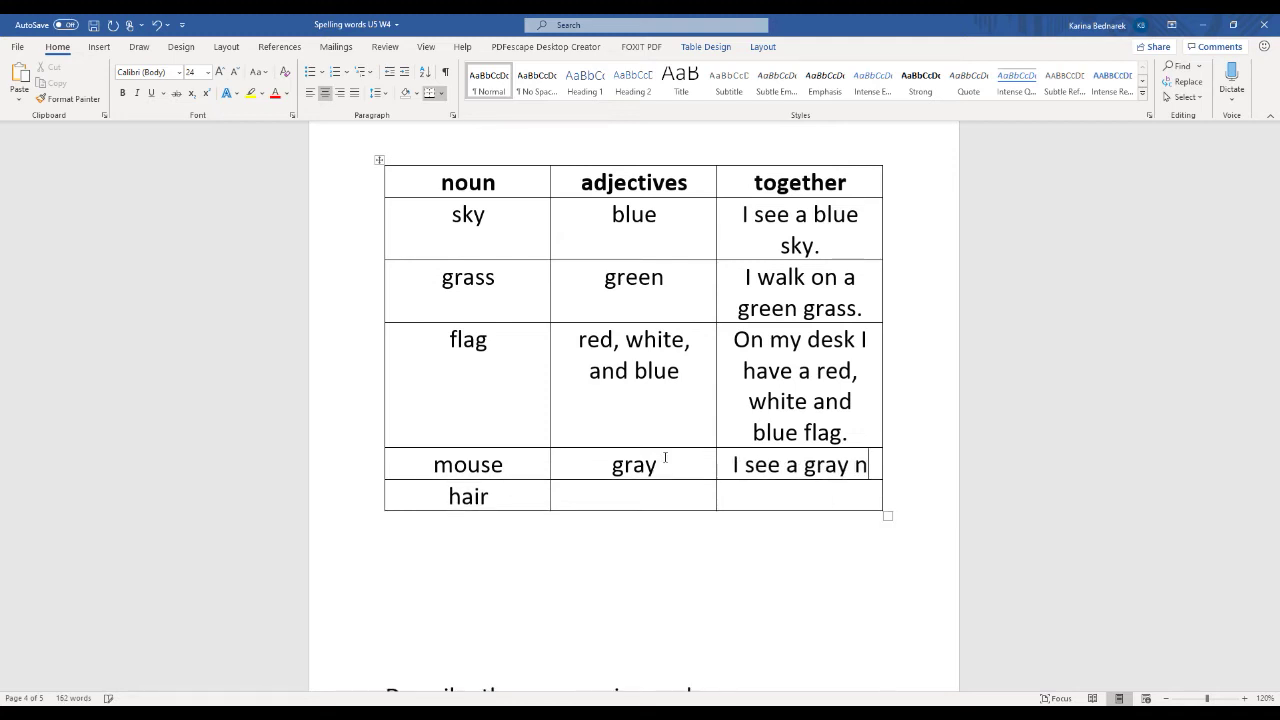
key(BackSpace)
text(mouse.)
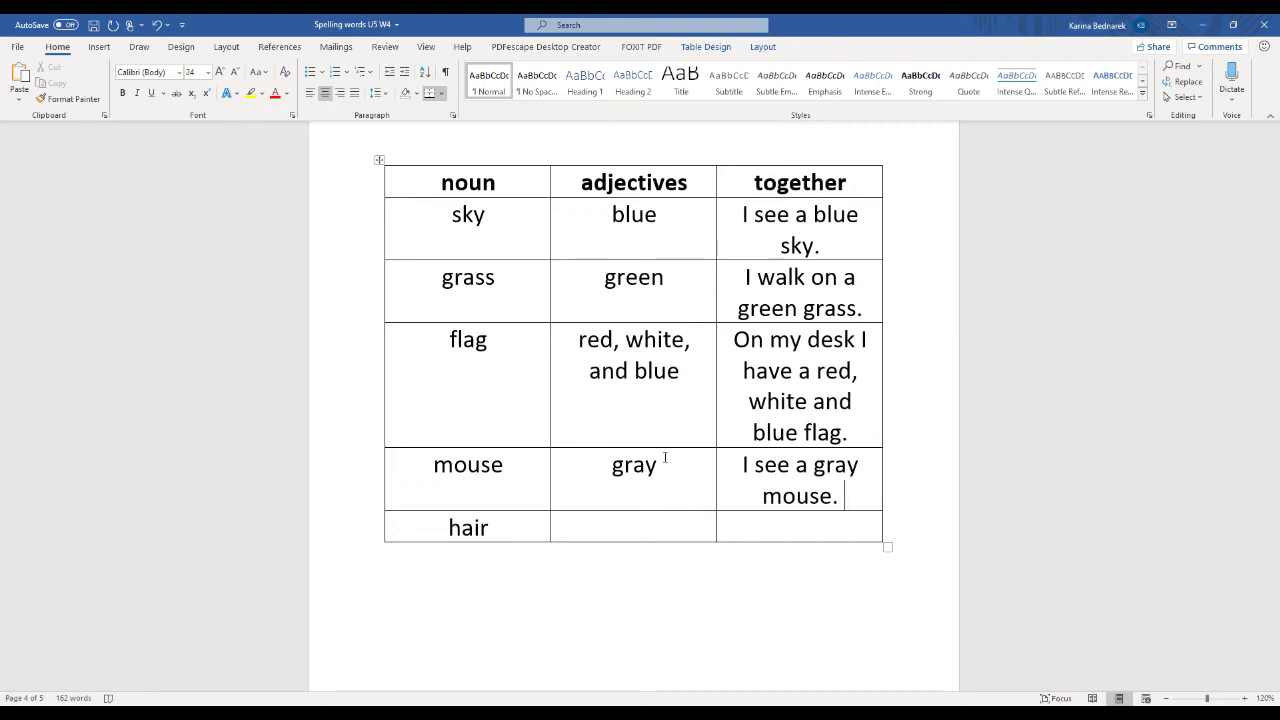
Fill the hair row with the adjective "brown" and the sentence "I have brown hair."
click(634, 522)
text(brown)
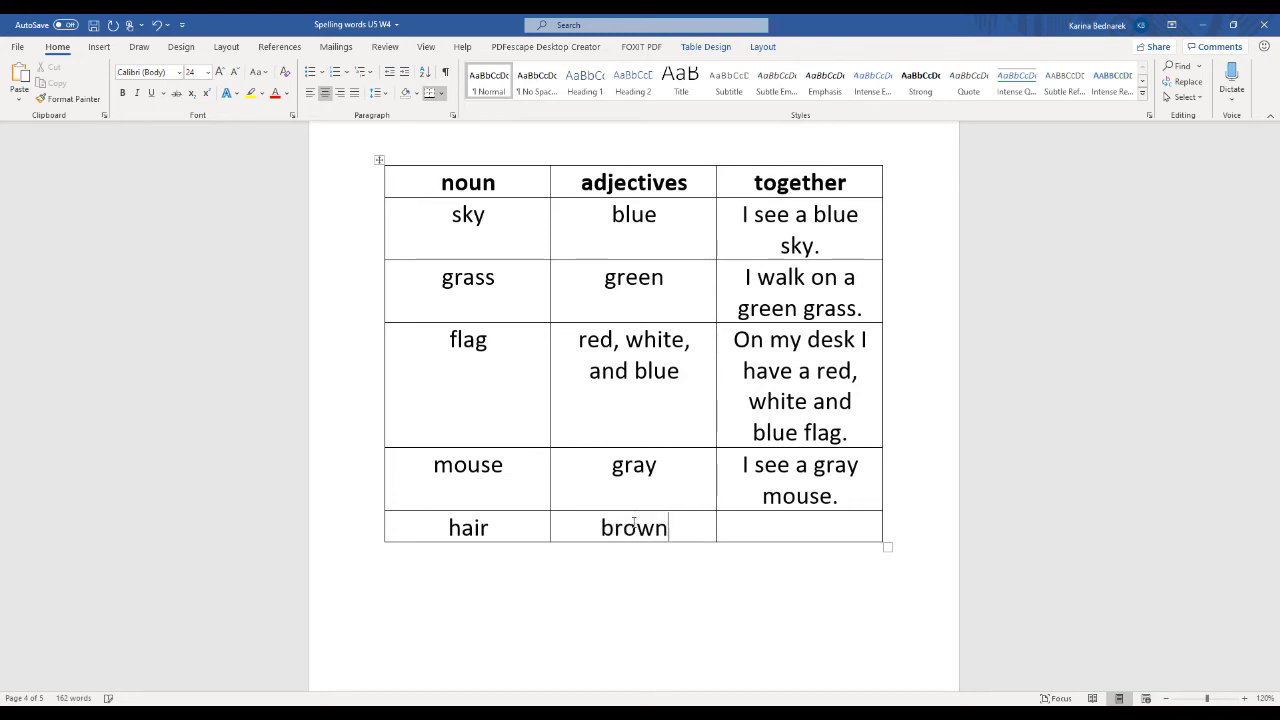
key(Tab)
text(I have brown hair.)
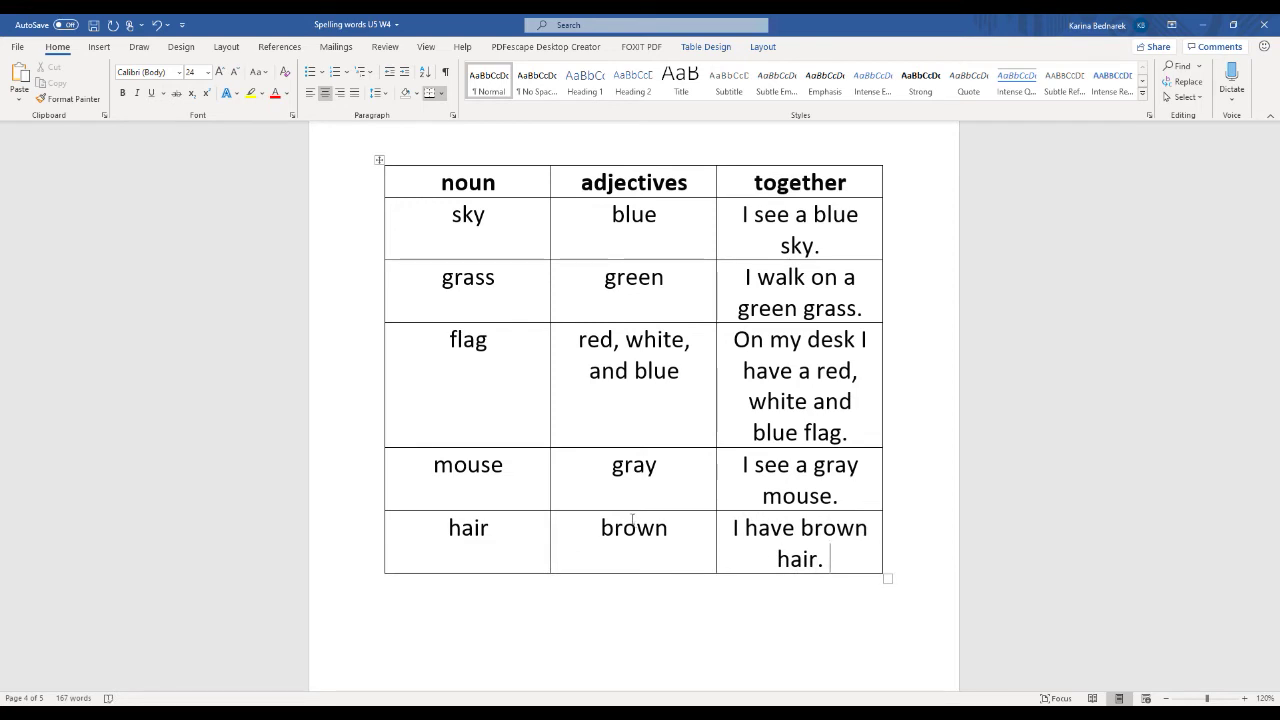
drag(585, 182, 683, 560)
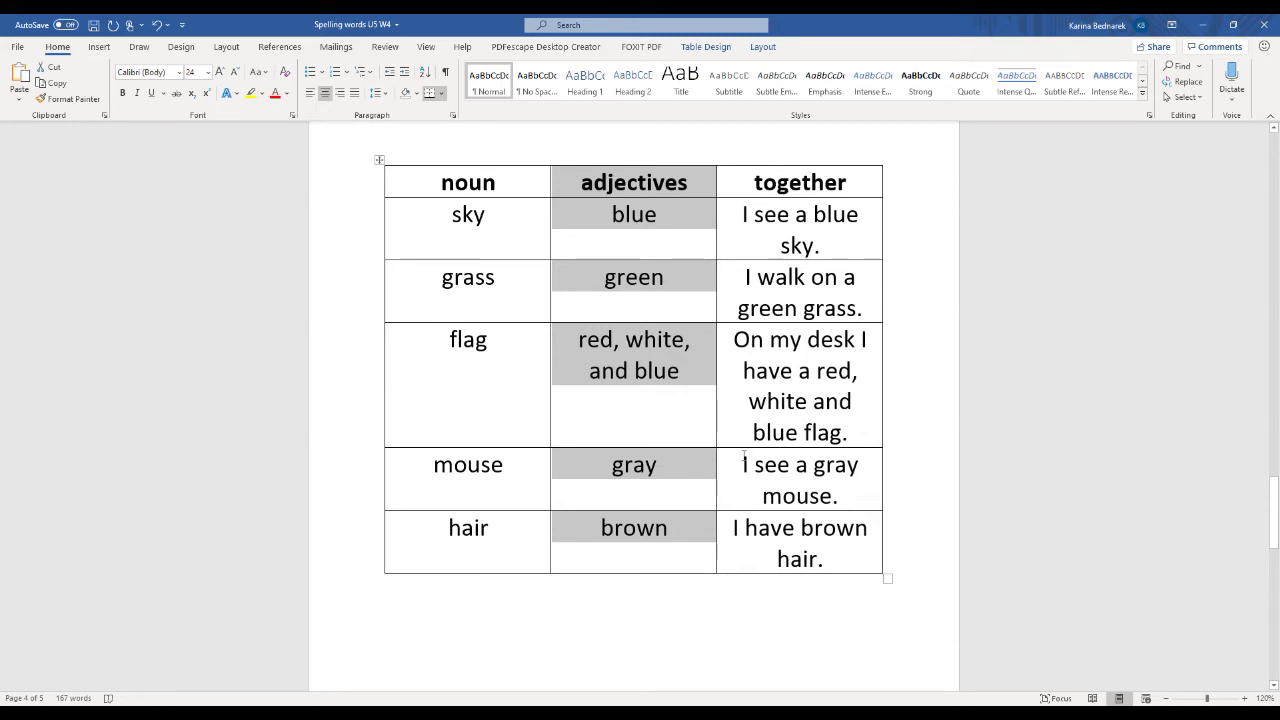
click(867, 494)
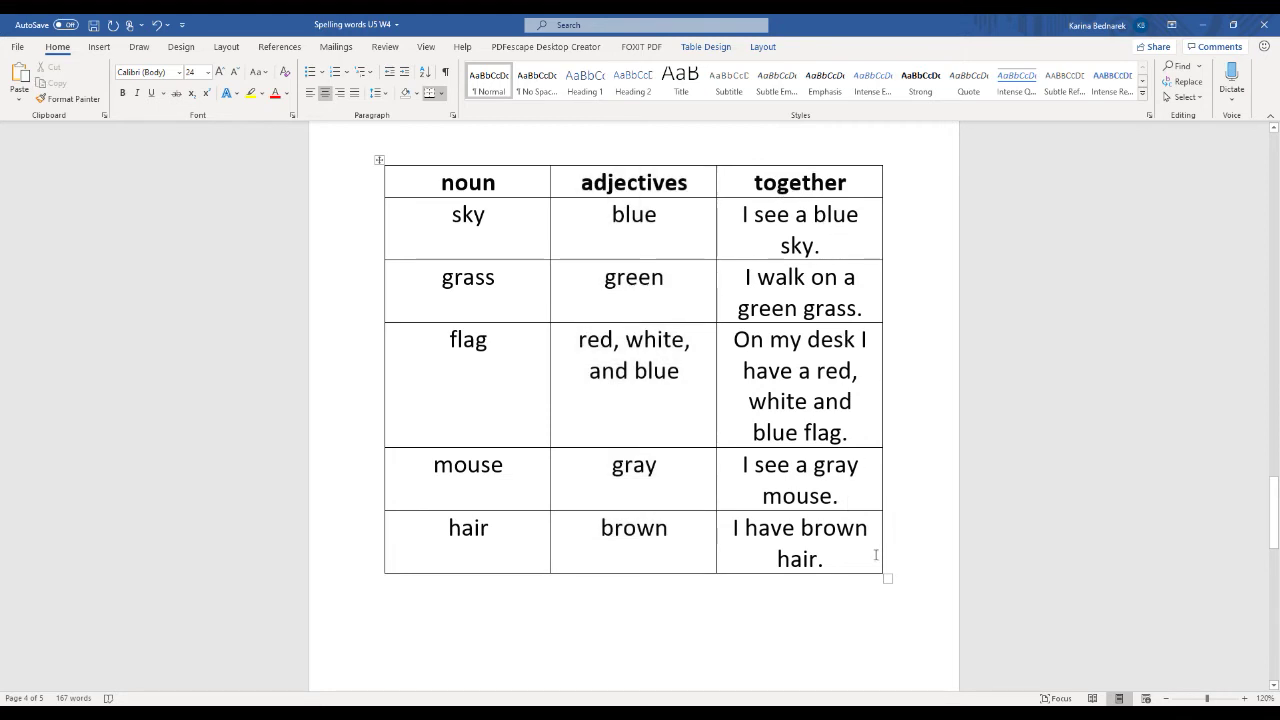
Fill the chairs row of the numbers table with "4" and the sentence "In the kitchen there are four chairs."
scroll(875, 553, down, 10)
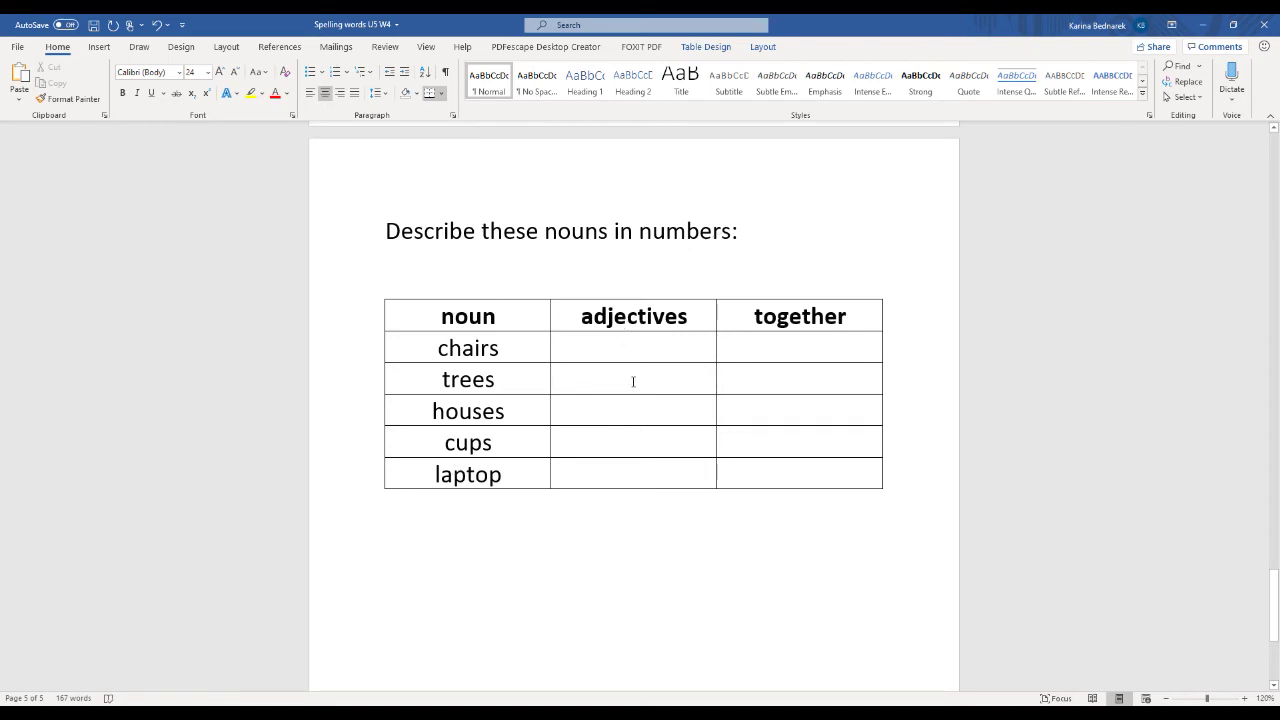
click(640, 344)
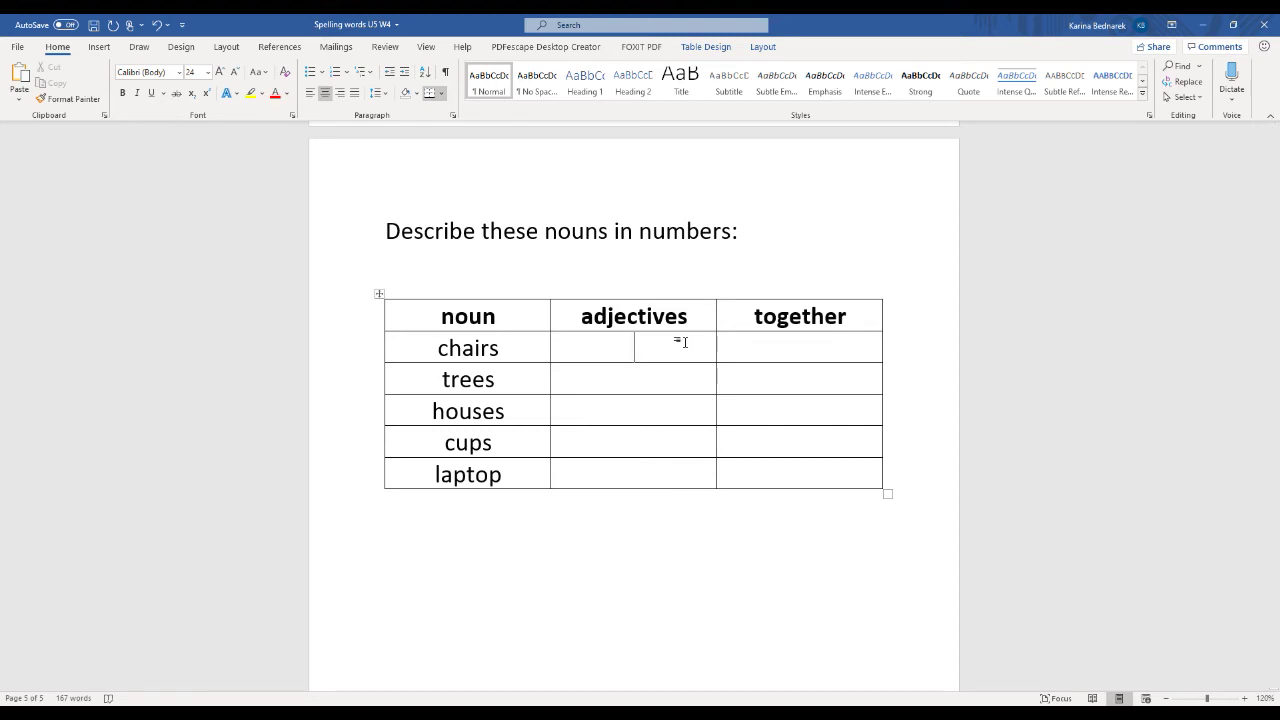
text(4)
key(Right)
key(Right)
text(In the kitc)
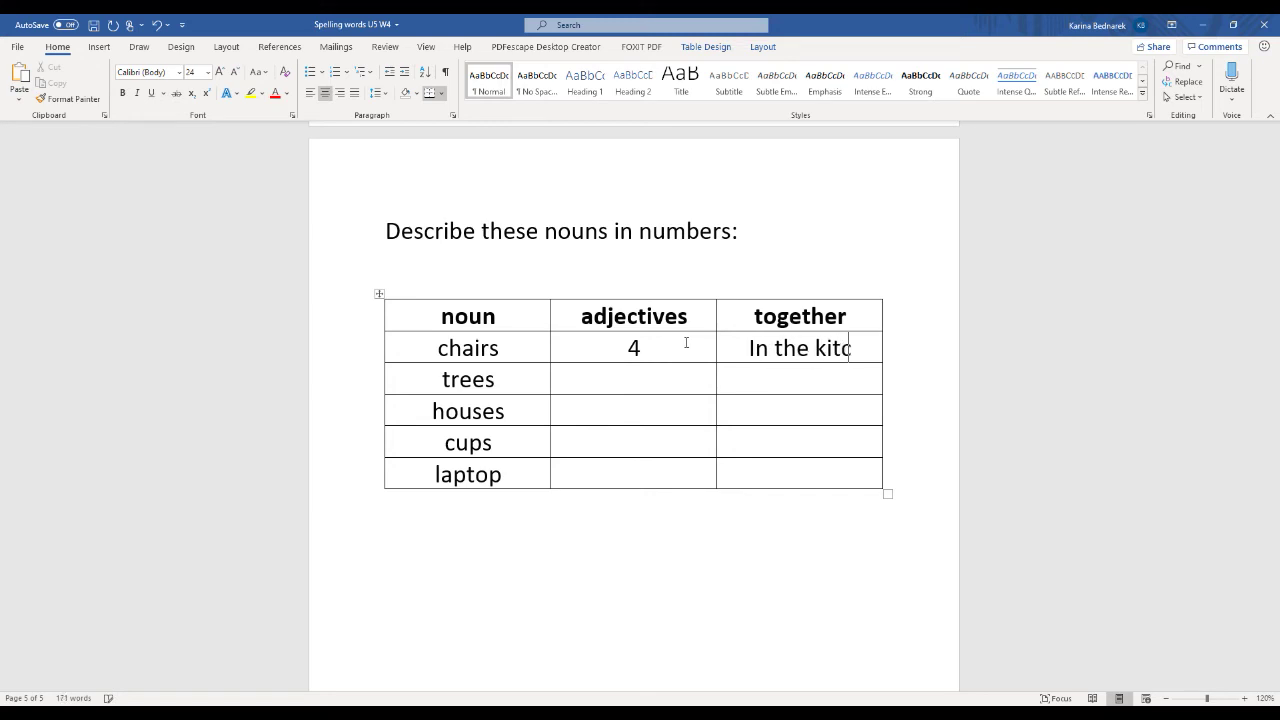
text(hen there are )
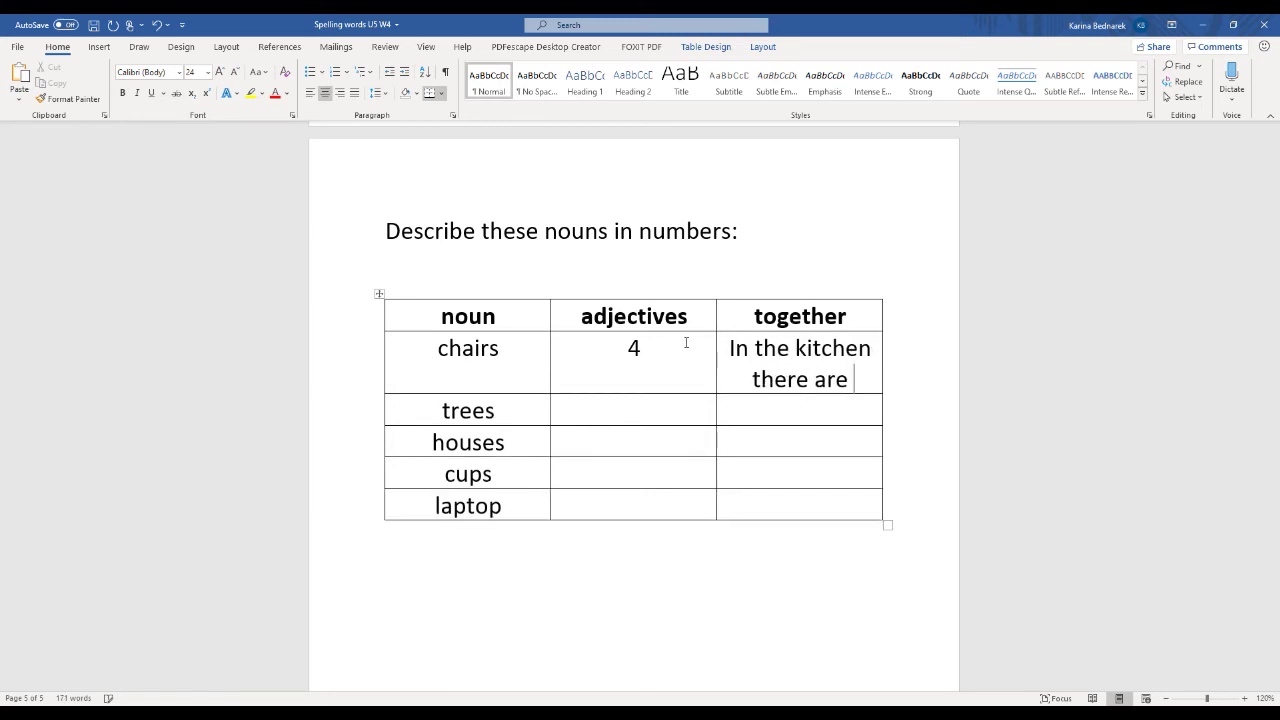
text(four chairs.)
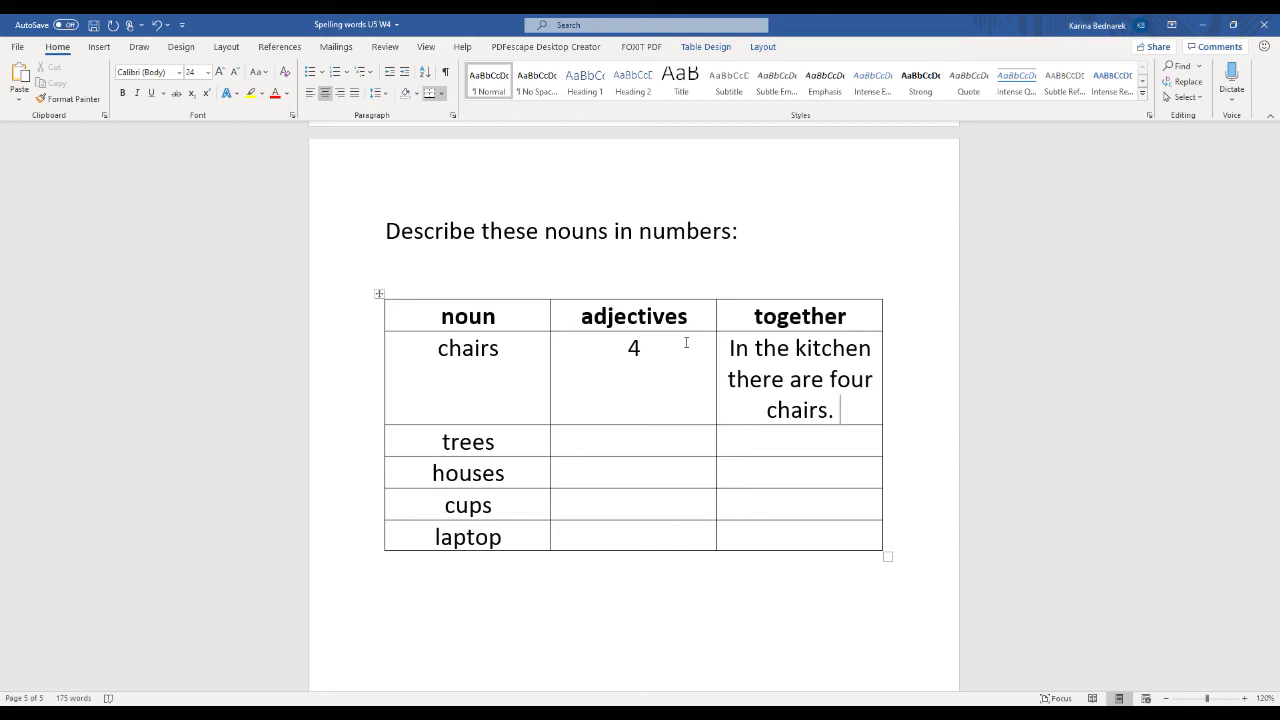
Enter "7 seven" as the adjective for trees in the numbers table
click(670, 443)
text(7 seven)
Complete the chairs adjective as "4 four" and enter the sentence "There are seven trees outside." in the trees row
click(640, 360)
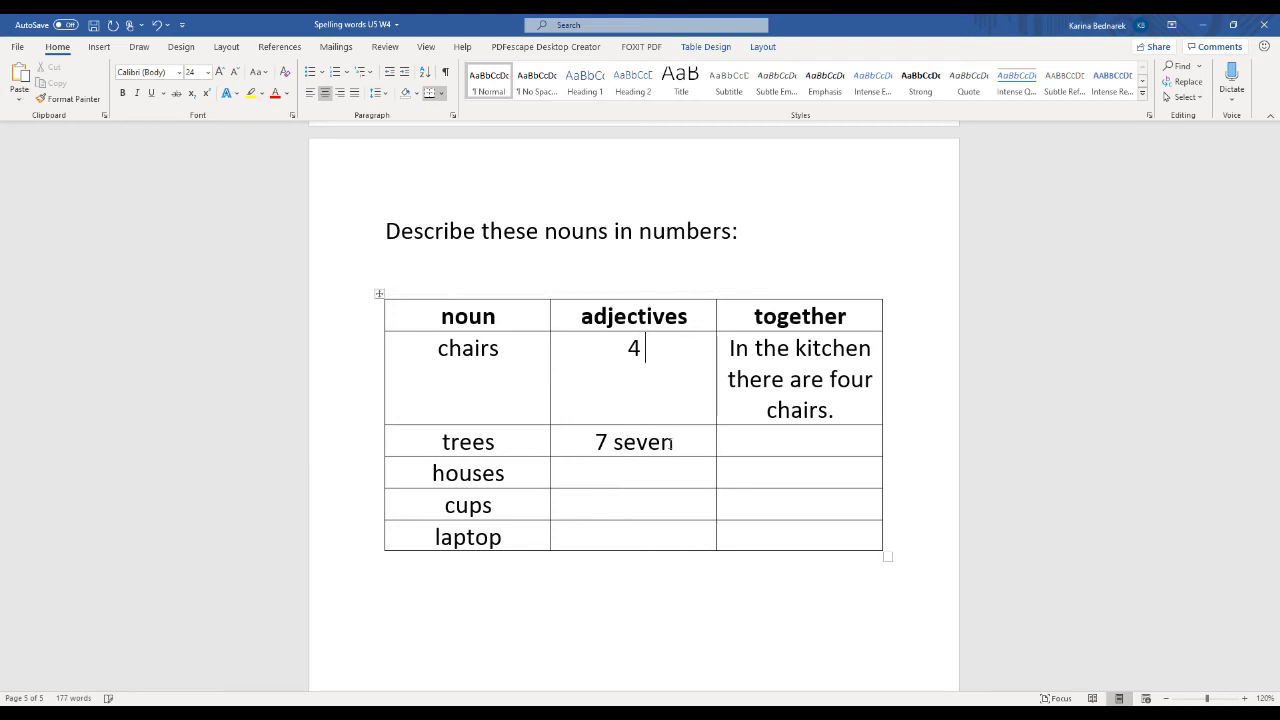
text(four)
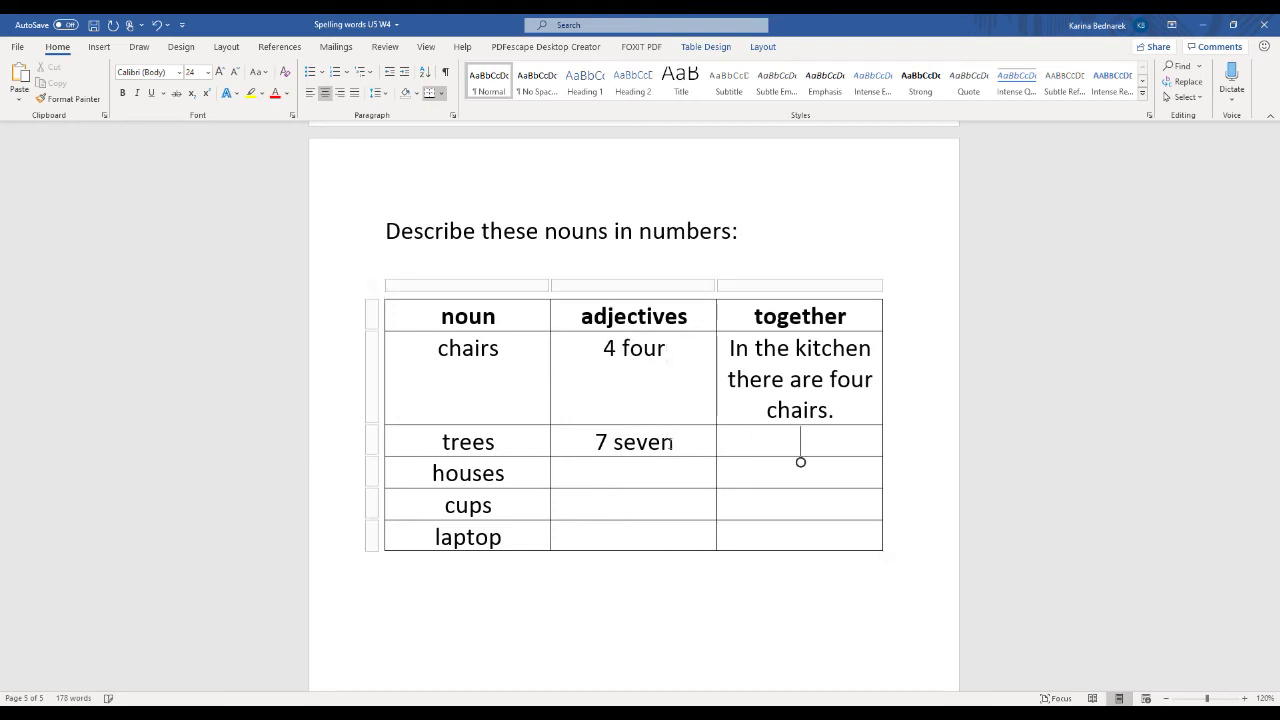
text(Therea re)
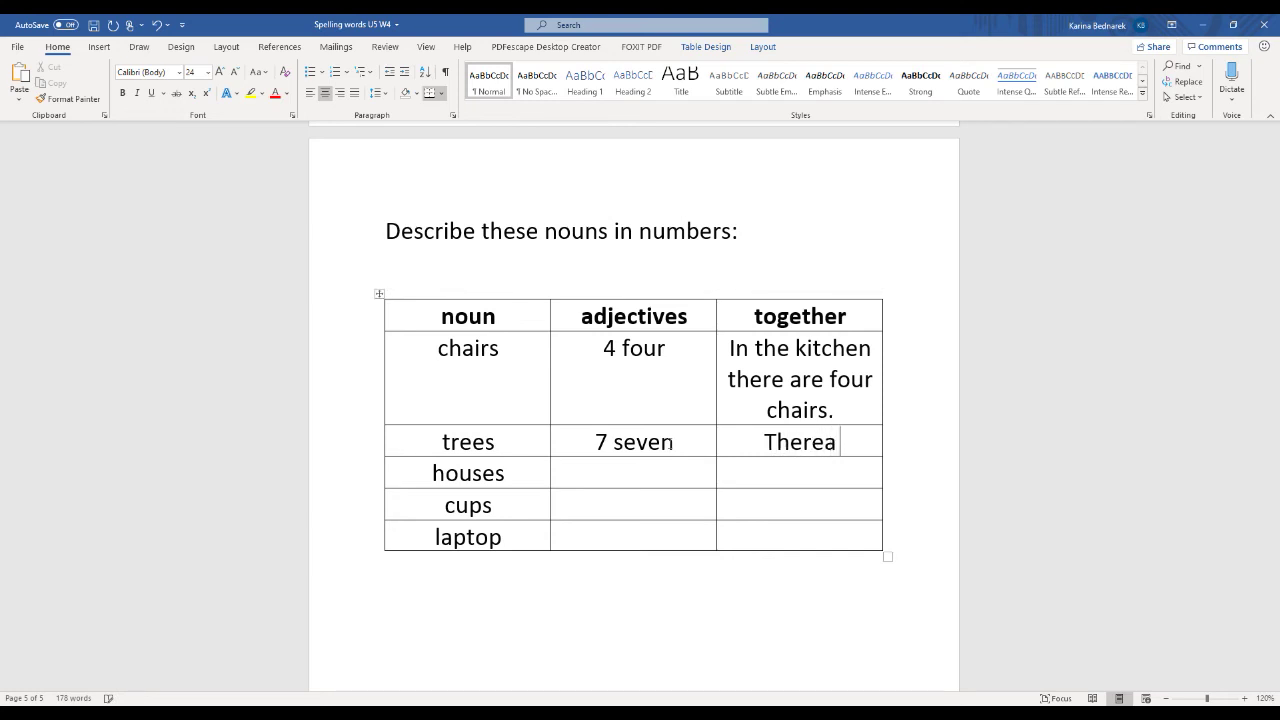
key(BackSpace)
key(BackSpace)
key(BackSpace)
key(BackSpace)
text(are )
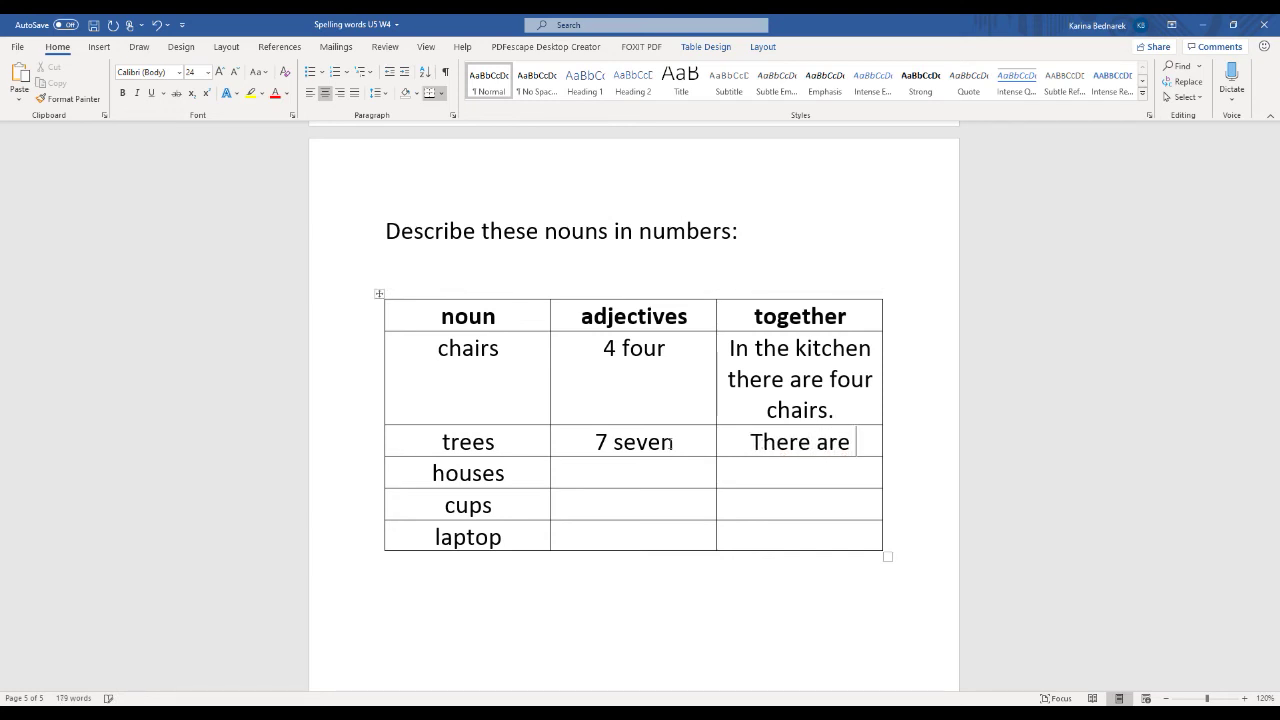
text(seven trees)
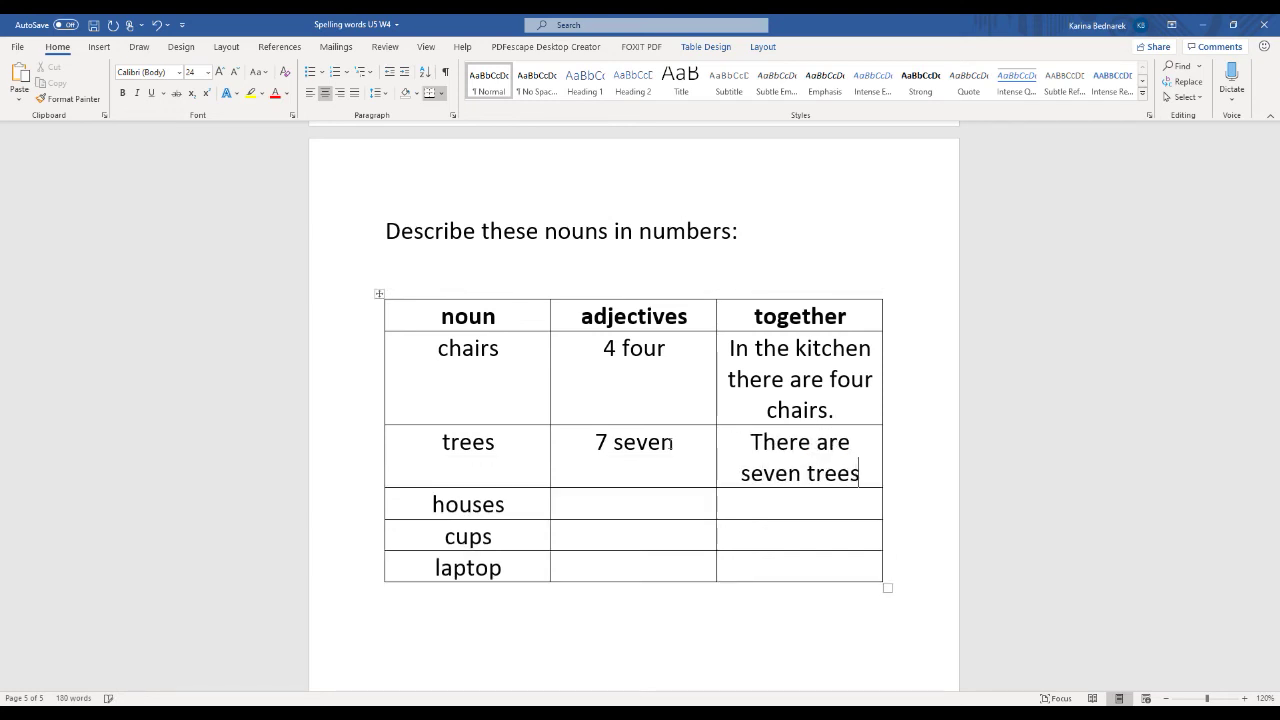
text( outside.)
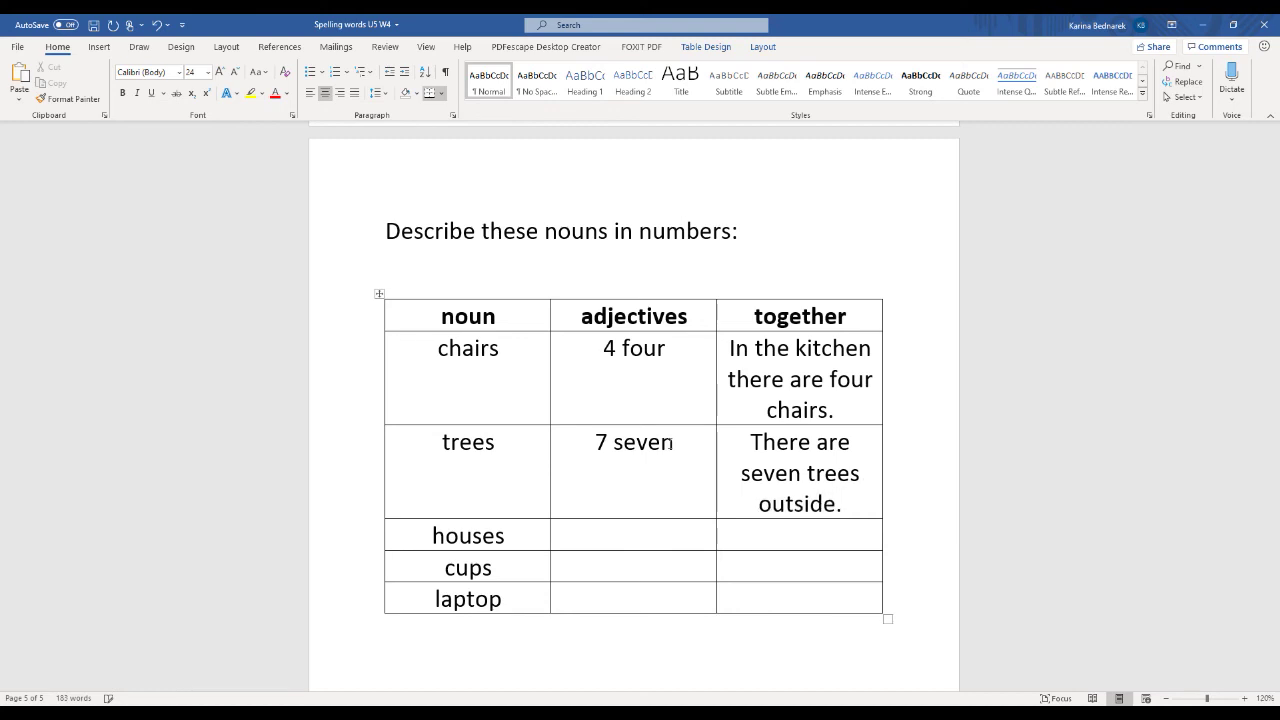
Fill the houses row with the adjective "10 ten" and the sentence "There are ten houses on my block."
click(634, 545)
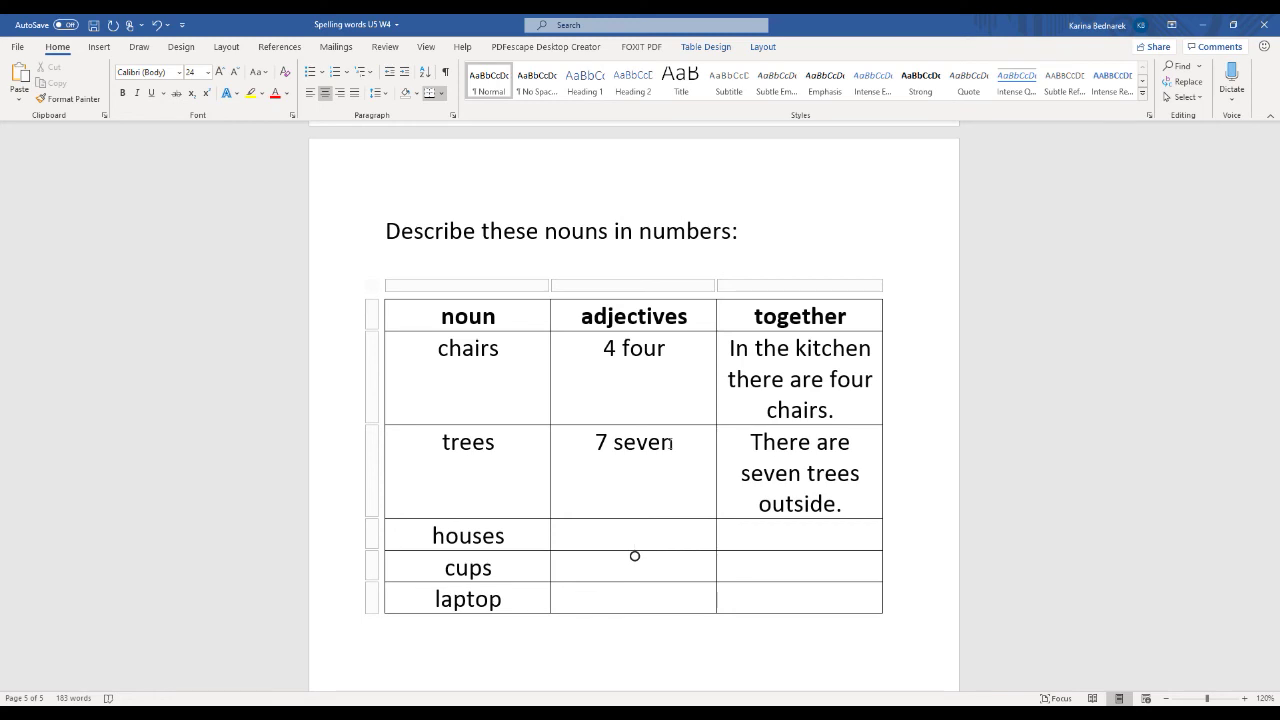
text(10 ten)
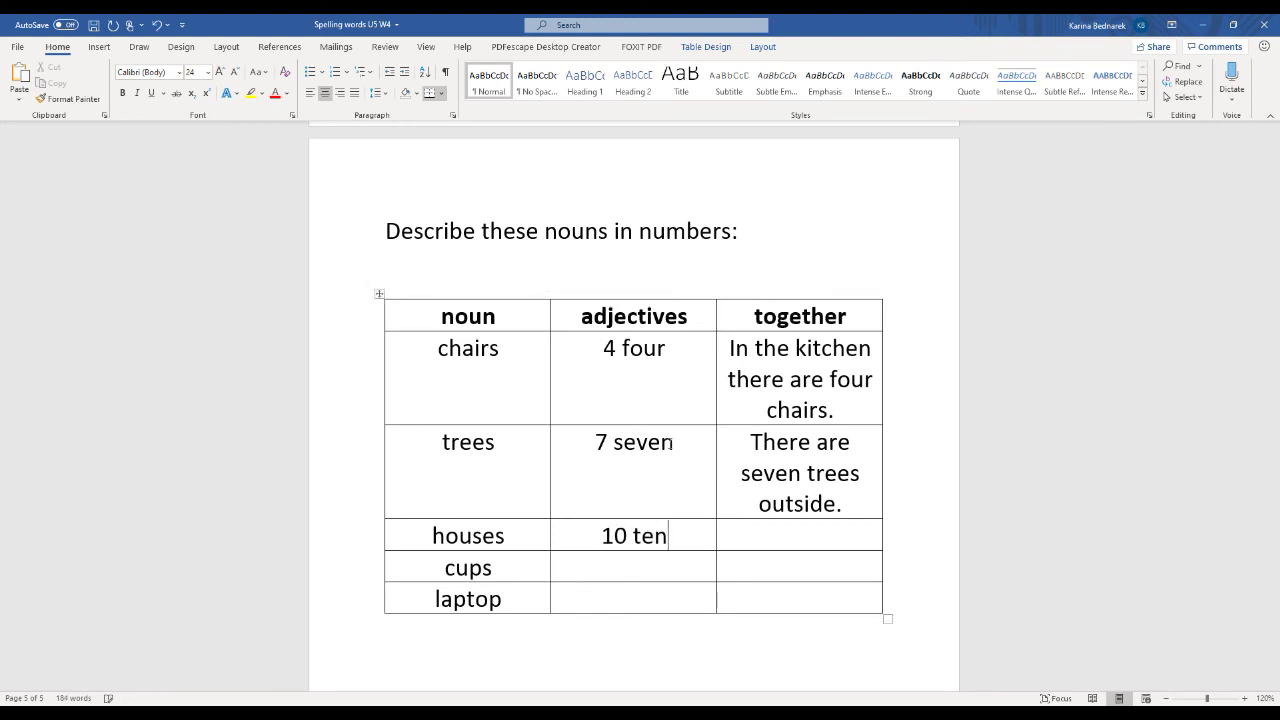
click(800, 545)
text(There are ten h)
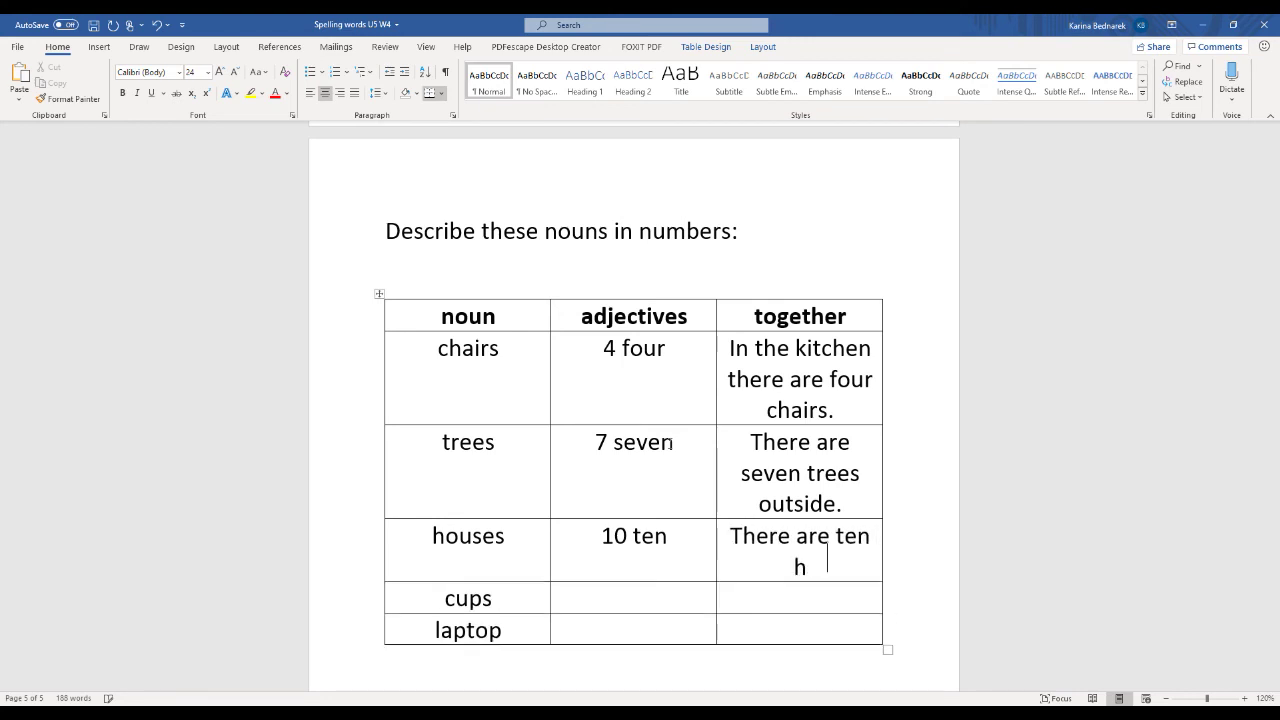
text(ouses on my bo)
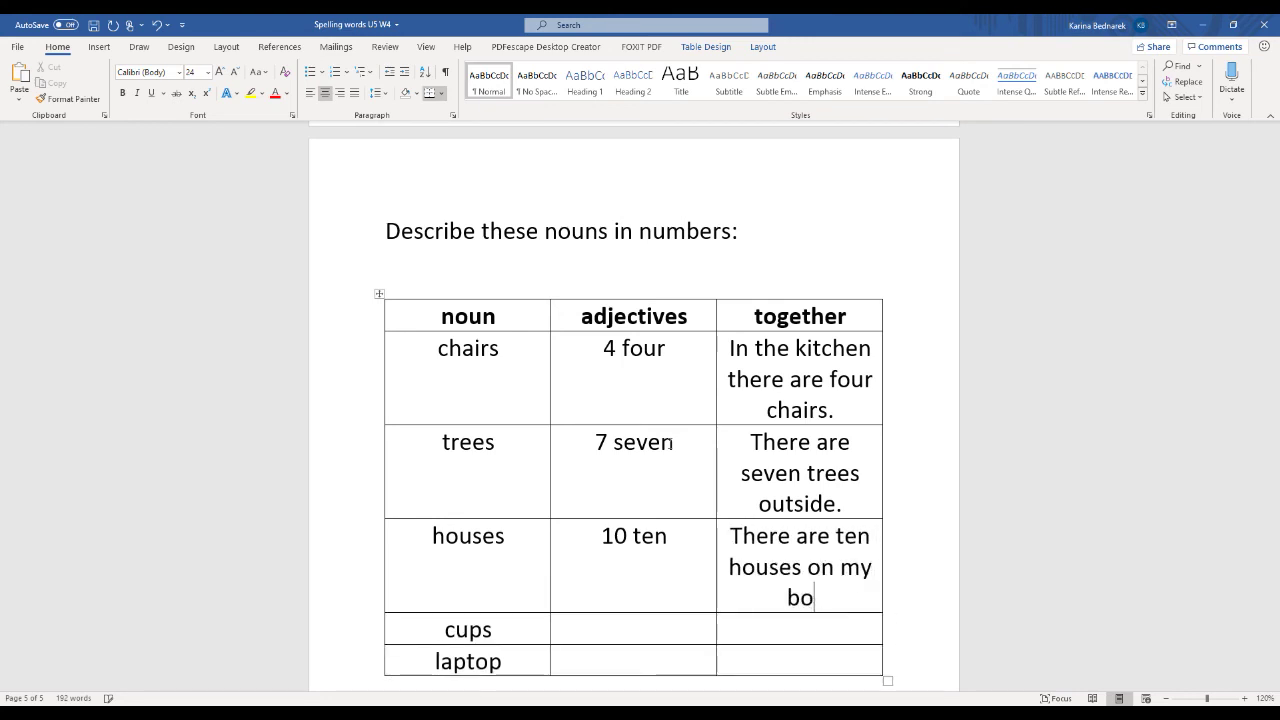
key(BackSpace)
text(lock.)
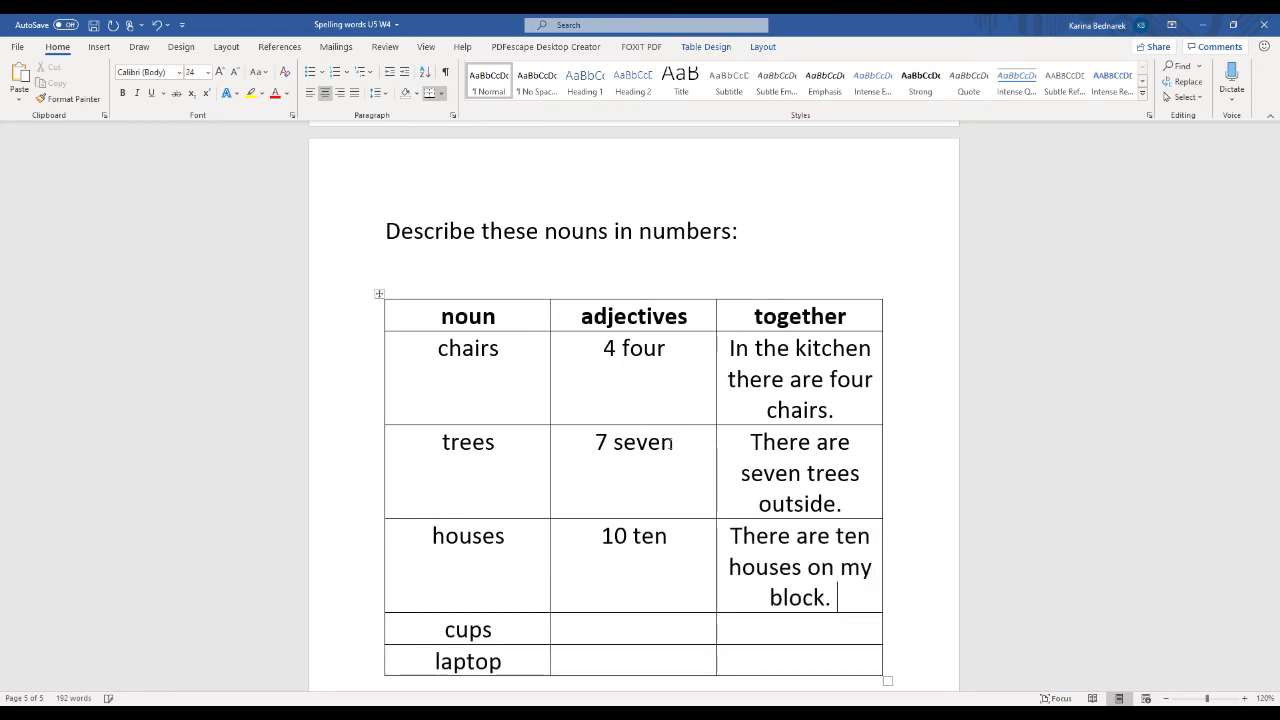
Fill the cups row with the adjective "1 one" and the sentence "I use one cup to drink water."
scroll(672, 443, down, 1)
click(385, 639)
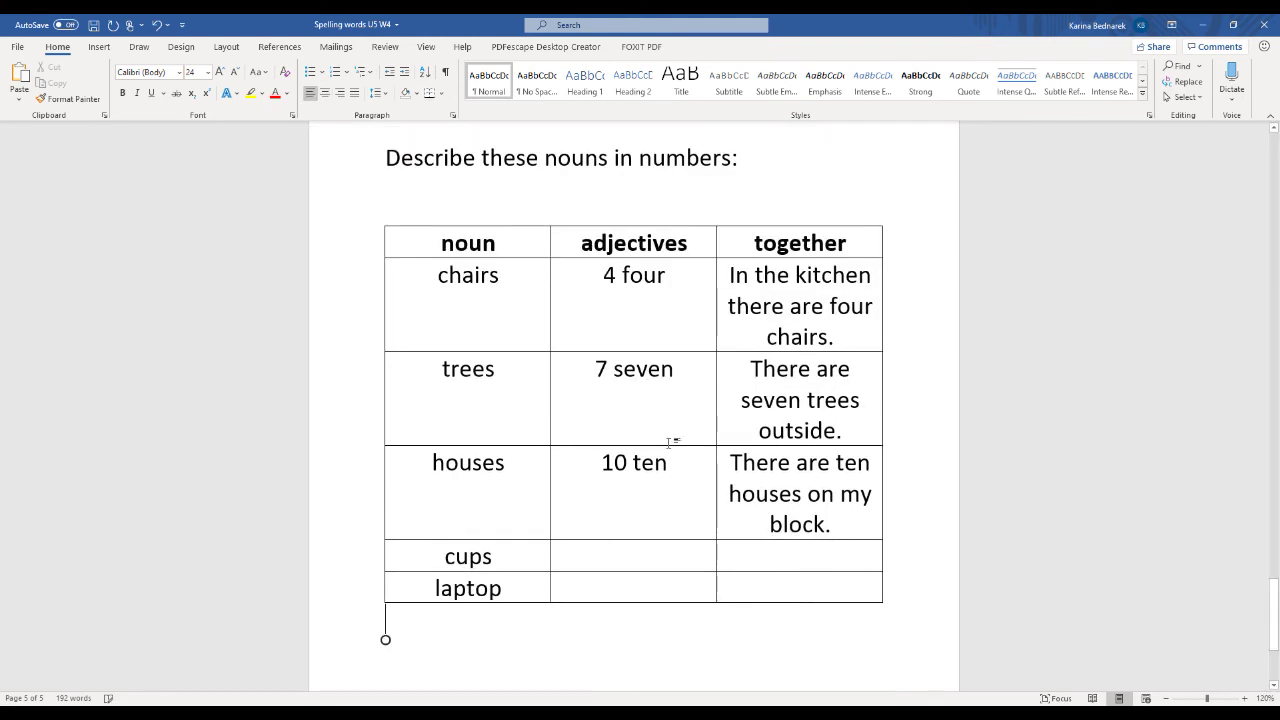
click(634, 560)
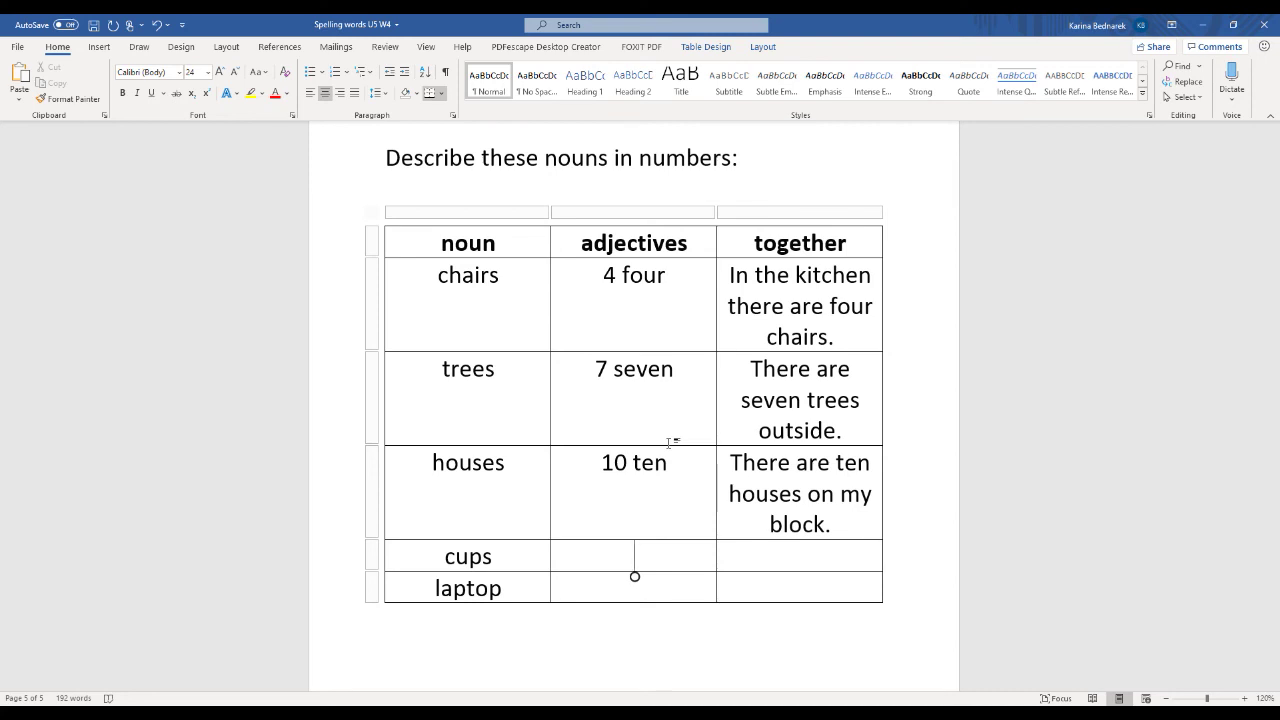
text(1 one)
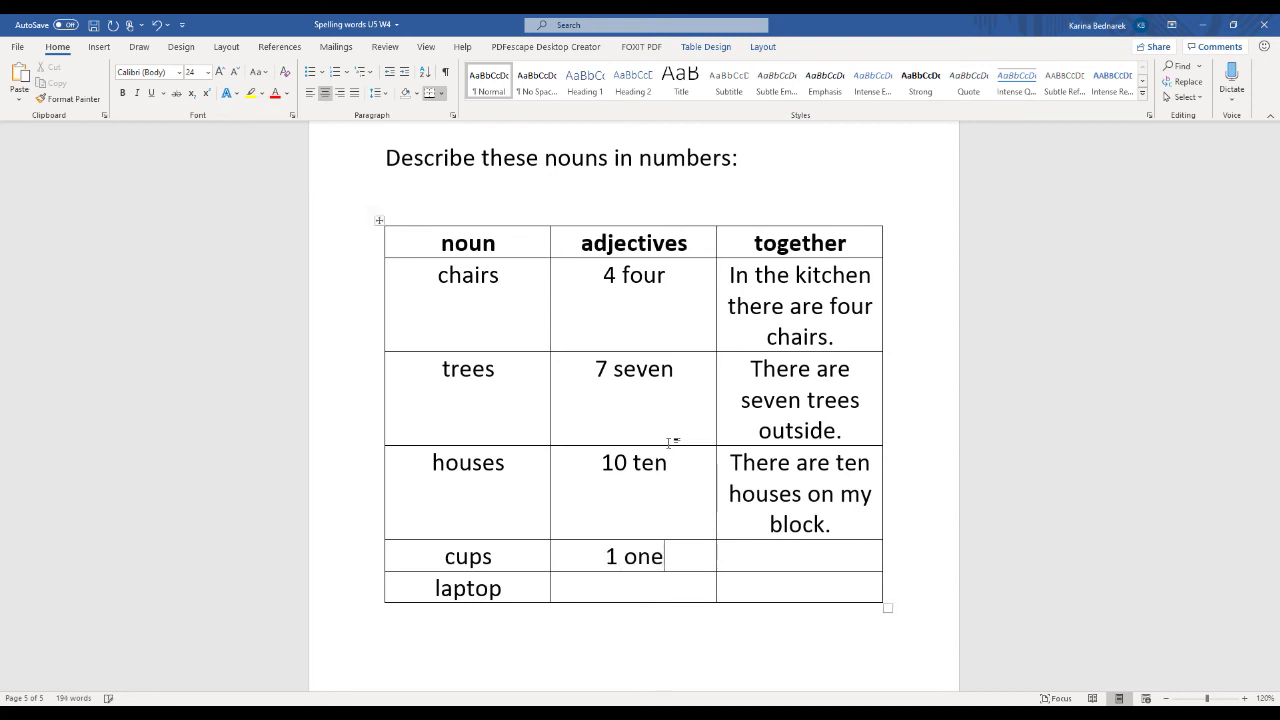
key(Tab)
text(I use one cup)
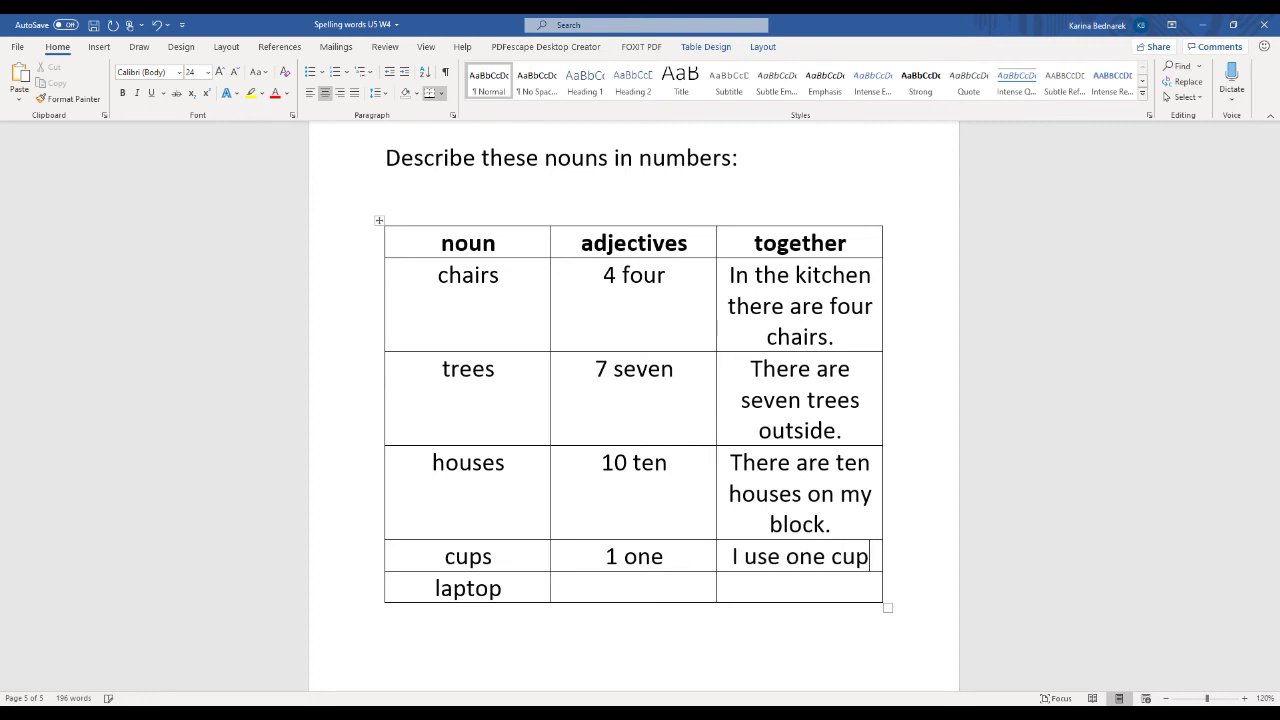
text( to drink water.)
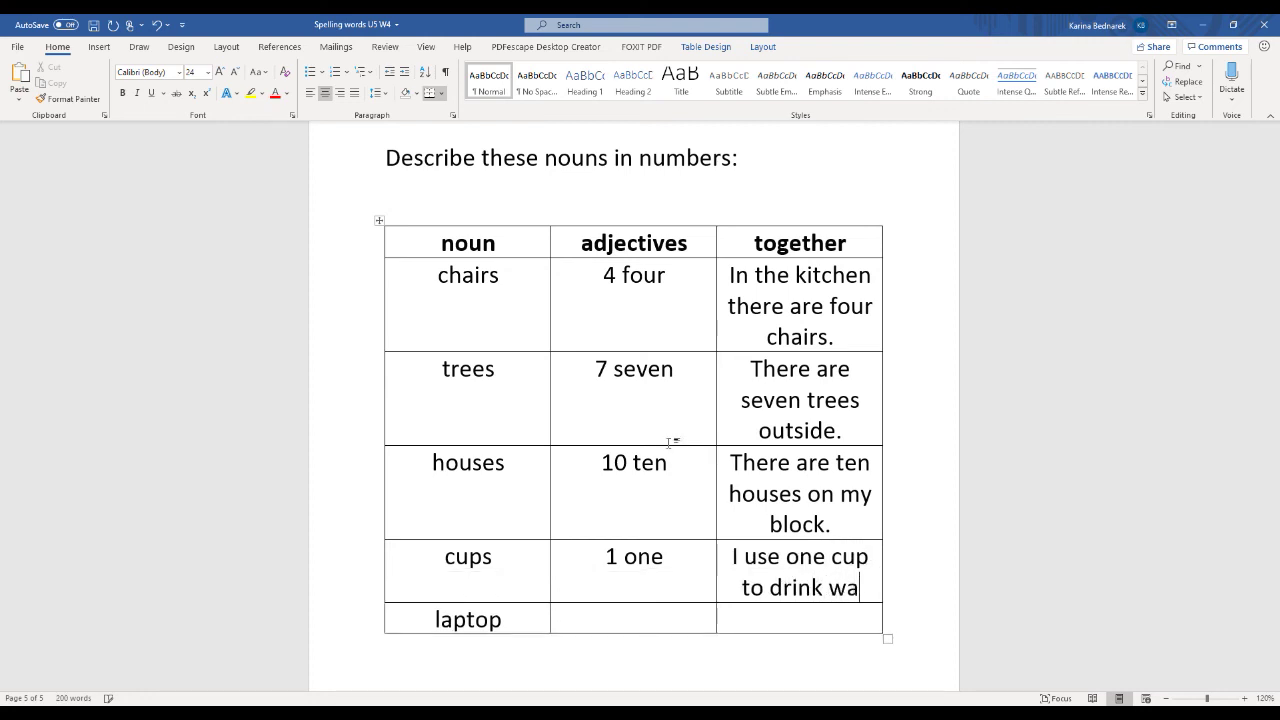
Fill the laptop row with the adjective "1 one" and the sentence "I use one laptop for school."
click(634, 620)
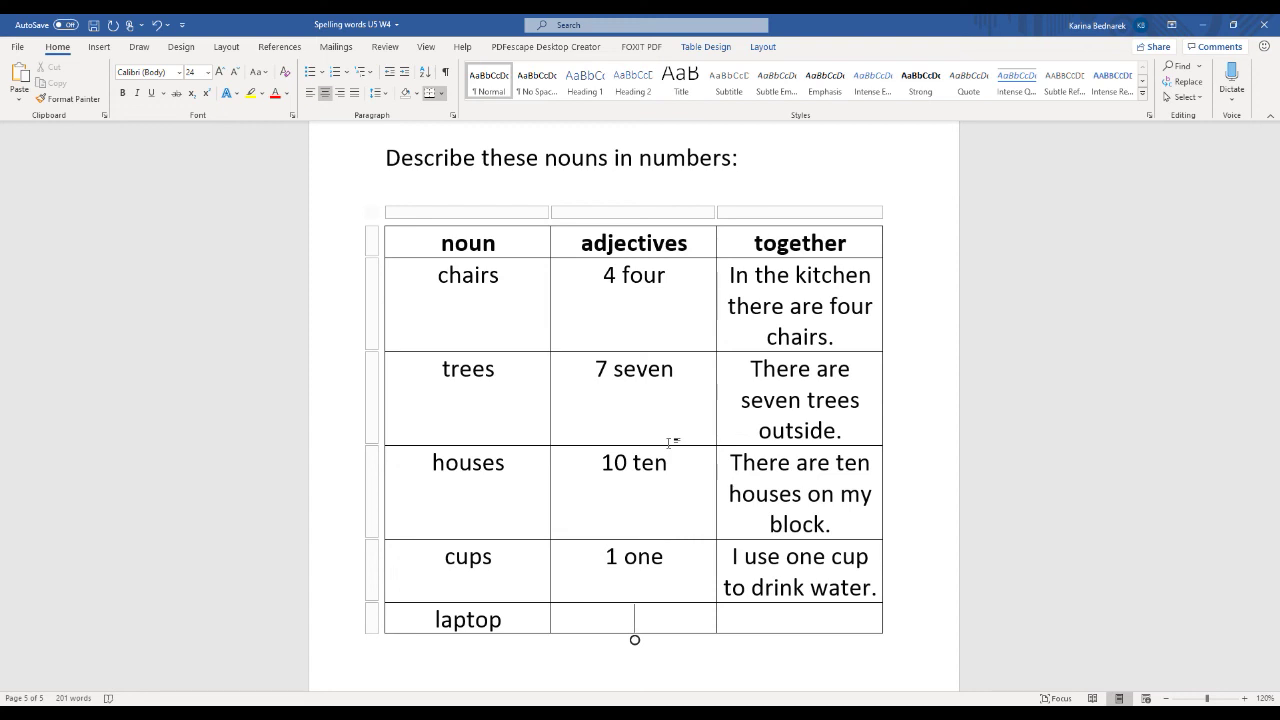
text(1 ones)
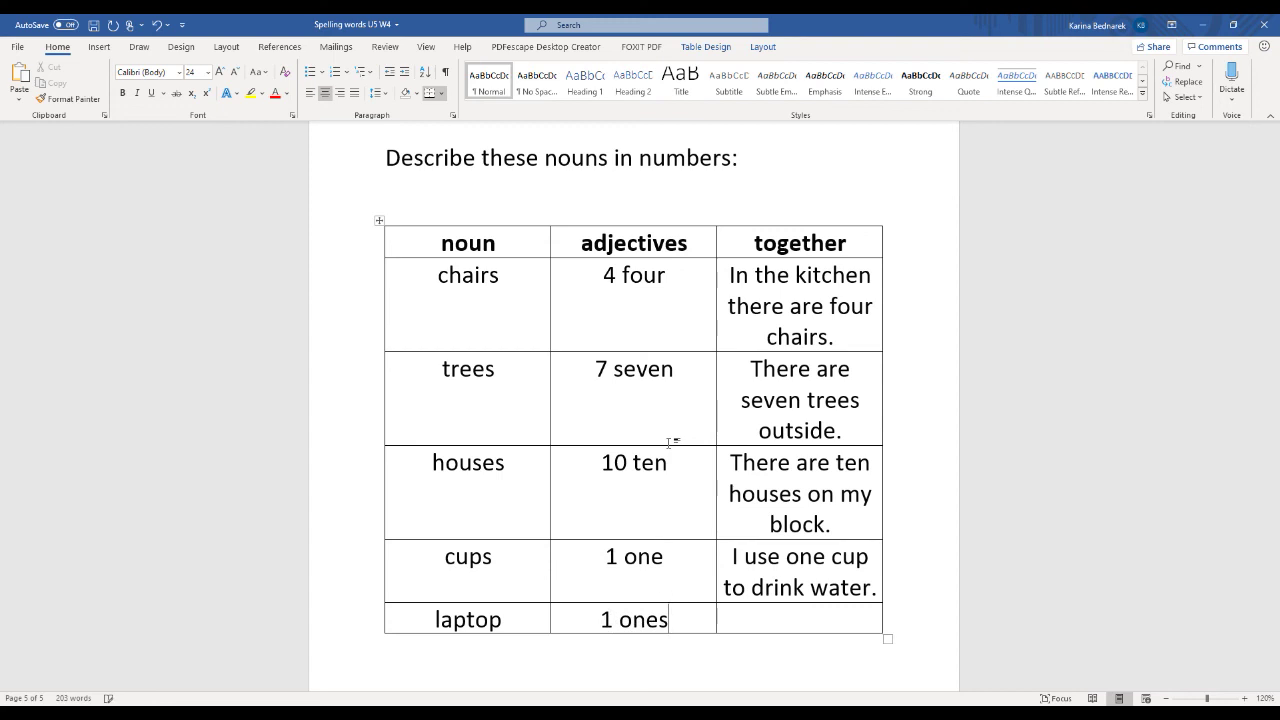
key(BackSpace)
key(Tab)
text(I  use one lat)
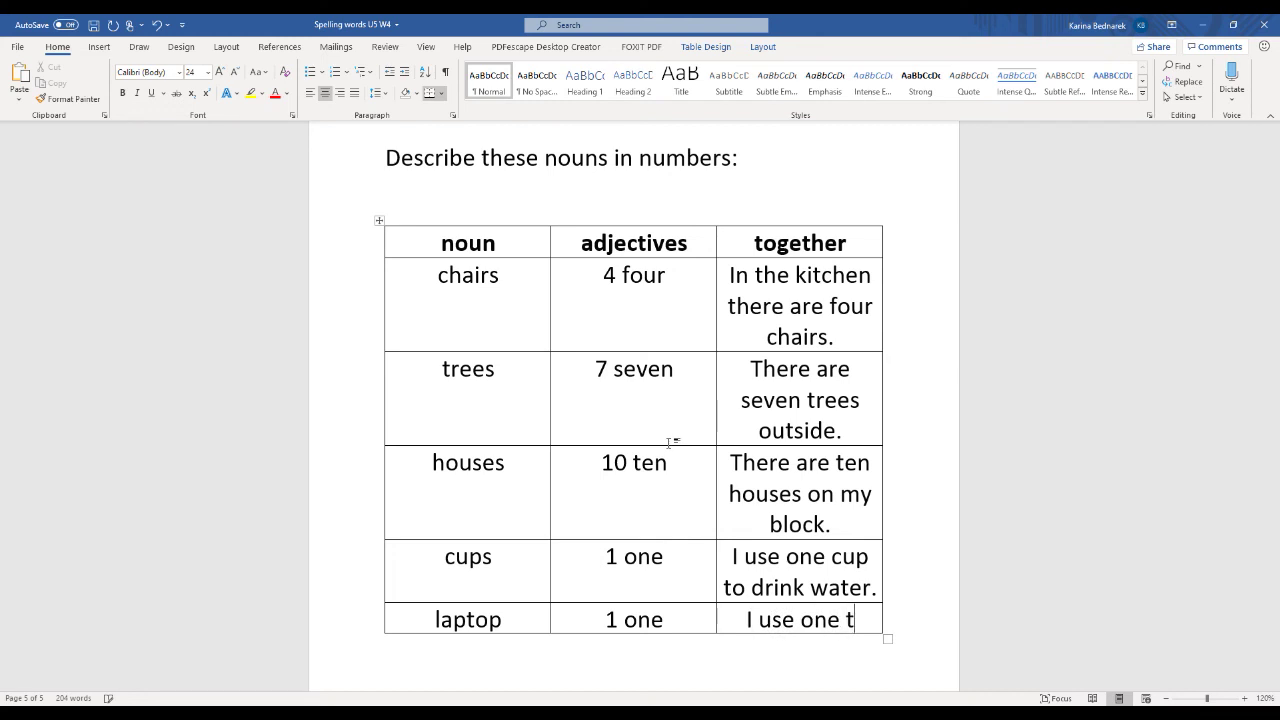
key(BackSpace)
text(latpo)
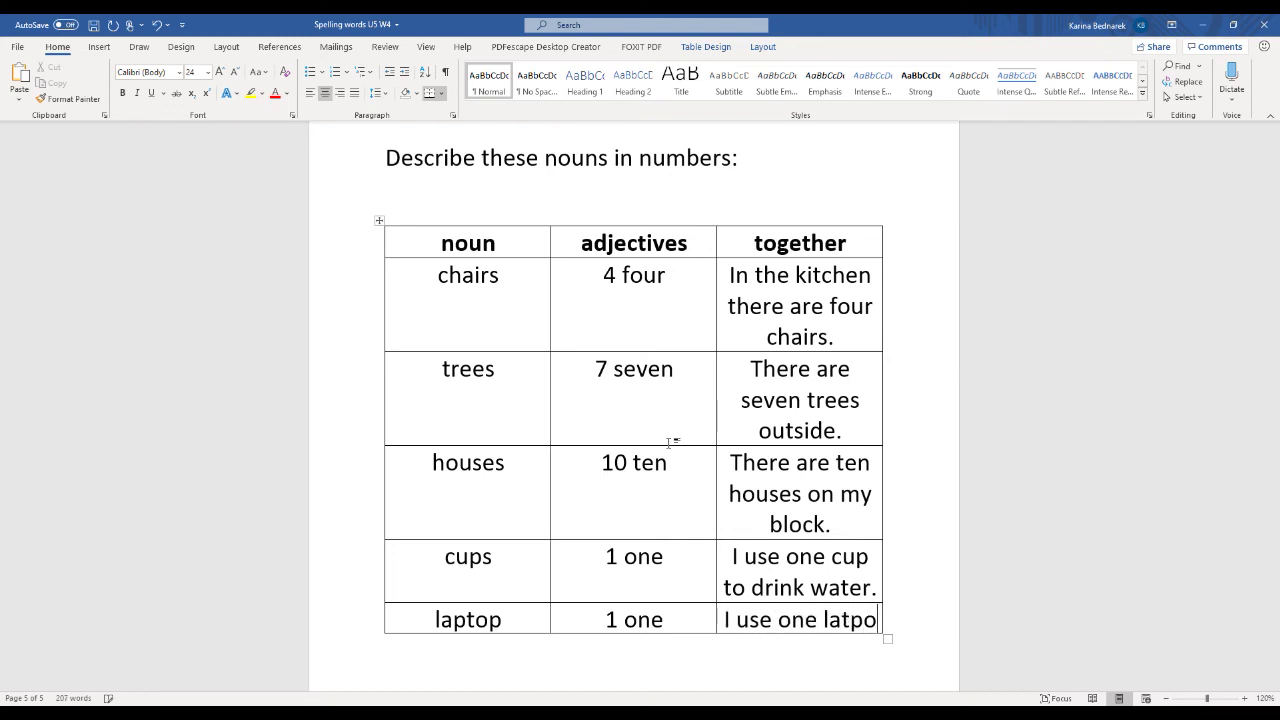
key(BackSpace)
key(BackSpace)
key(BackSpace)
text(ptop fo)
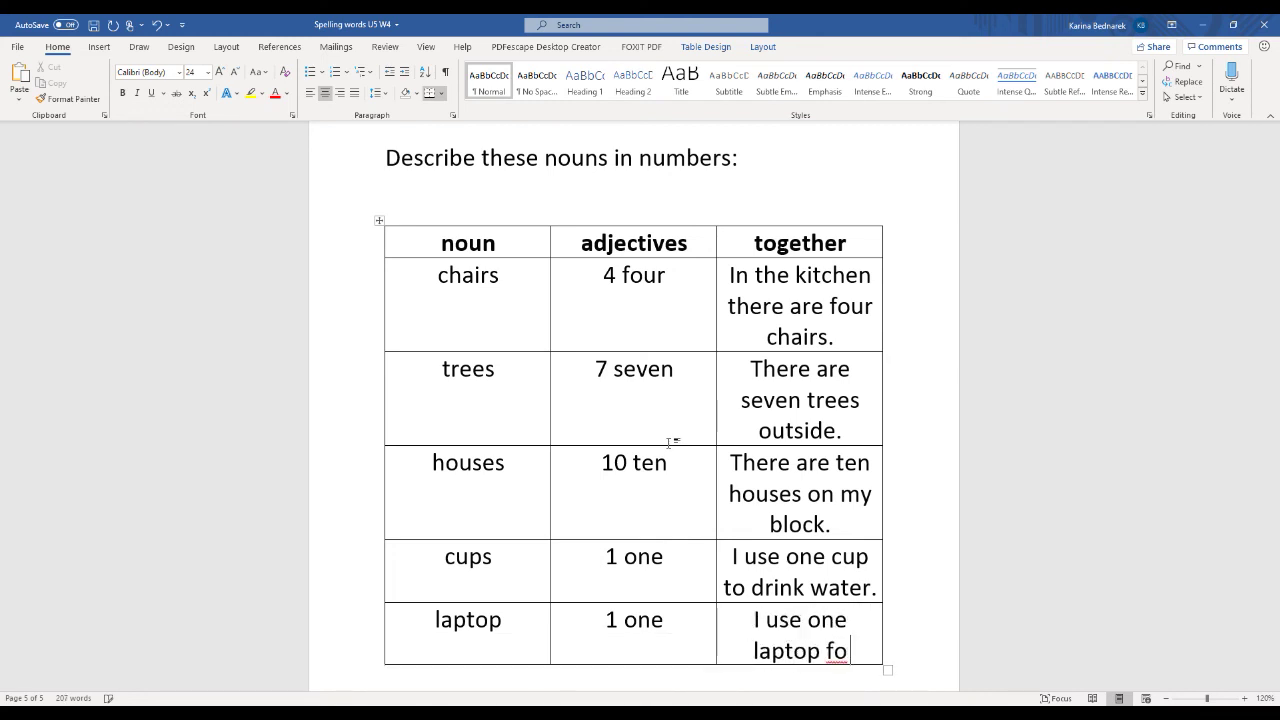
text( rsc)
key(BackSpace)
key(BackSpace)
key(BackSpace)
key(BackSpace)
text(r school.)
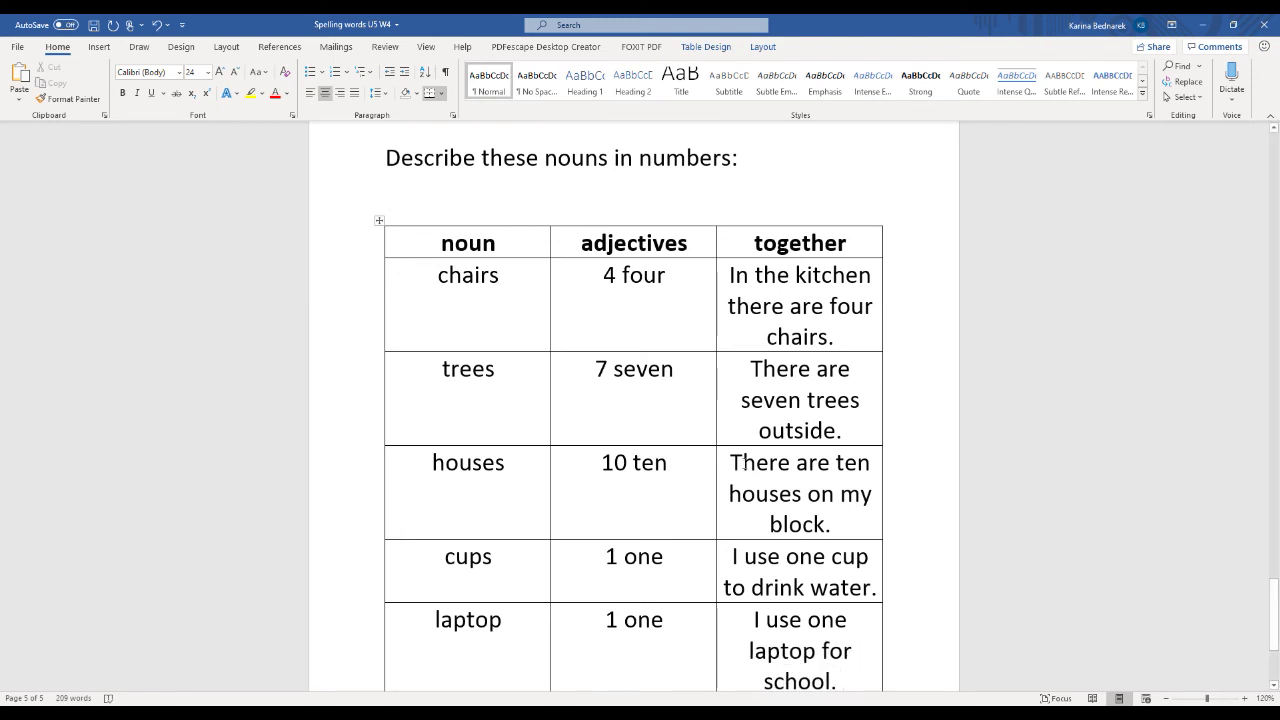
scroll(650, 358, down, 1)
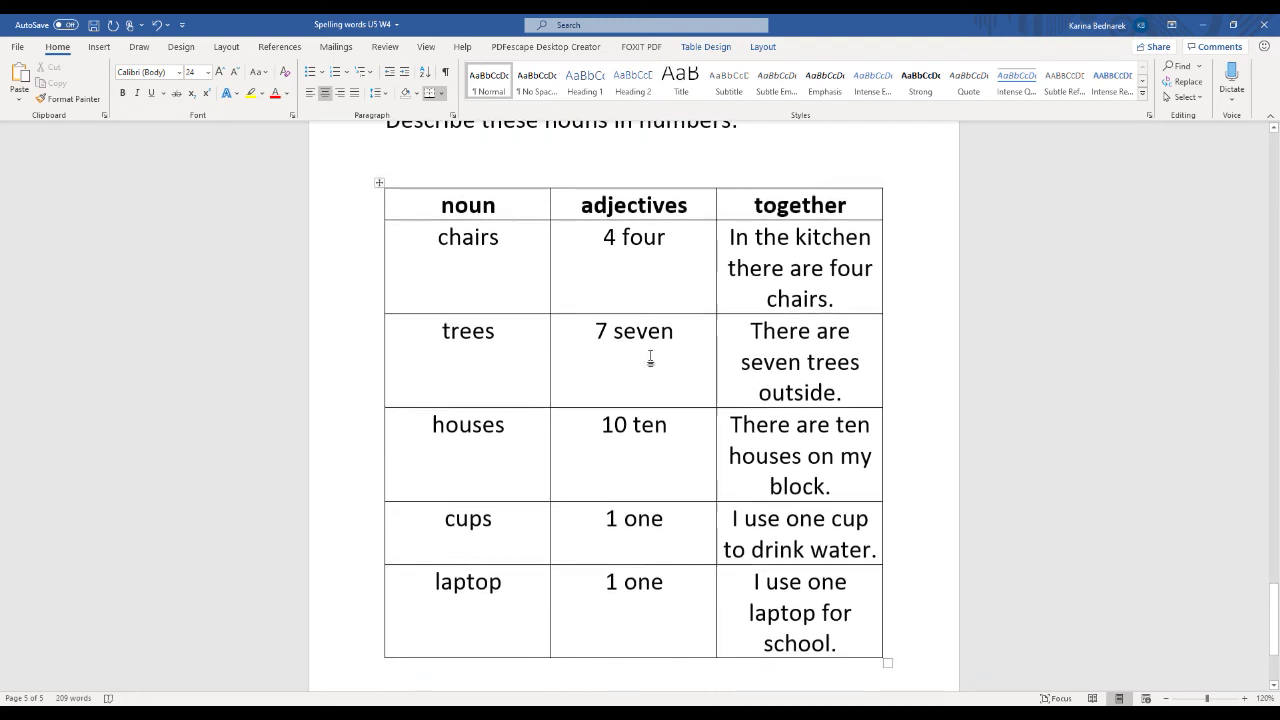